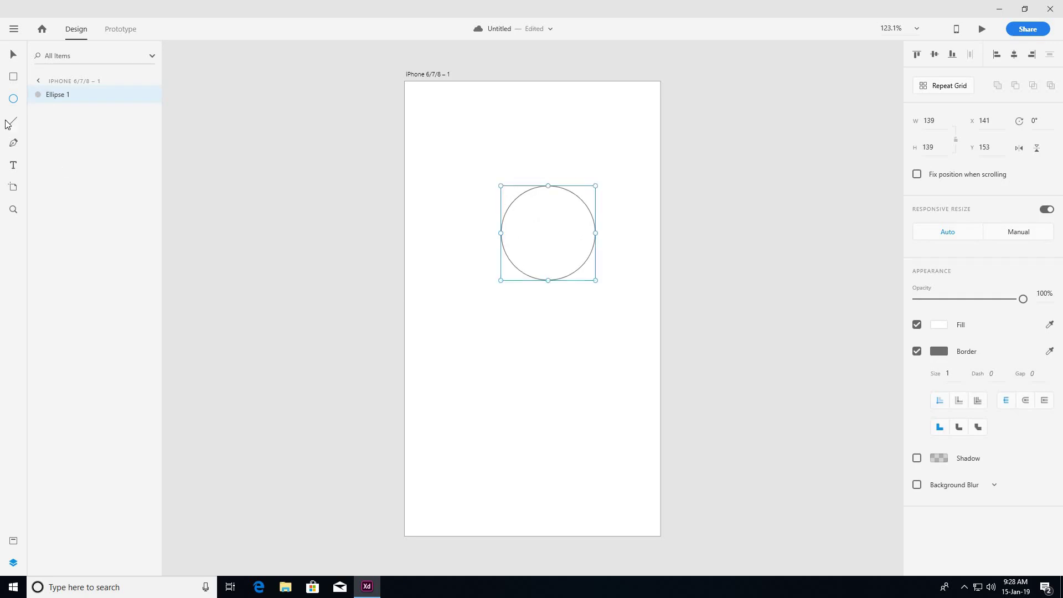
Select the circle on the iPhone artboard and open its fill colour for editing.
key("v")
scroll(598, 228, "up", 2)
scroll(598, 225, "up", 3)
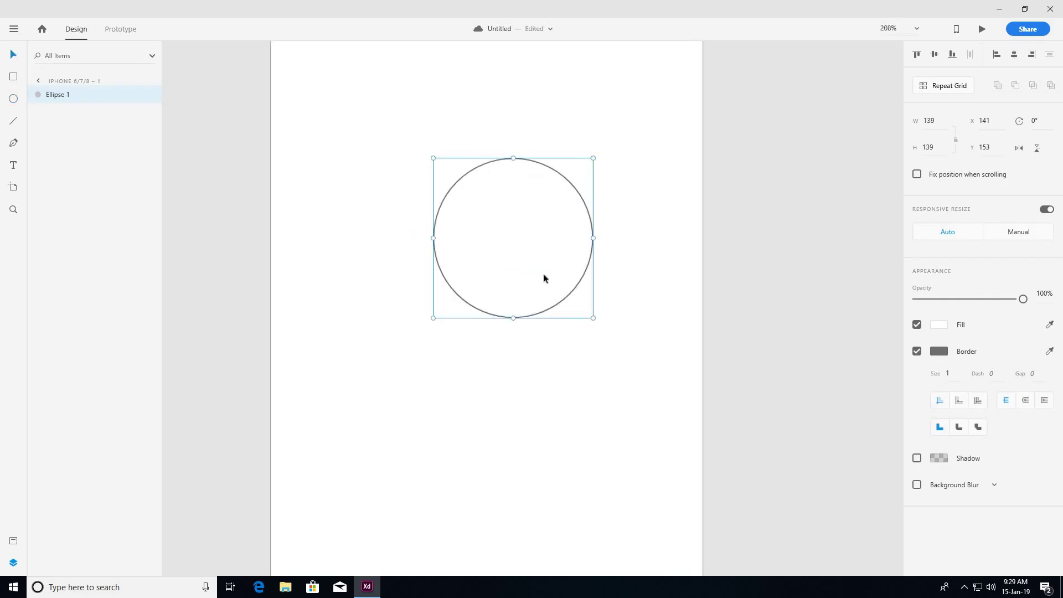
left_click(938, 325)
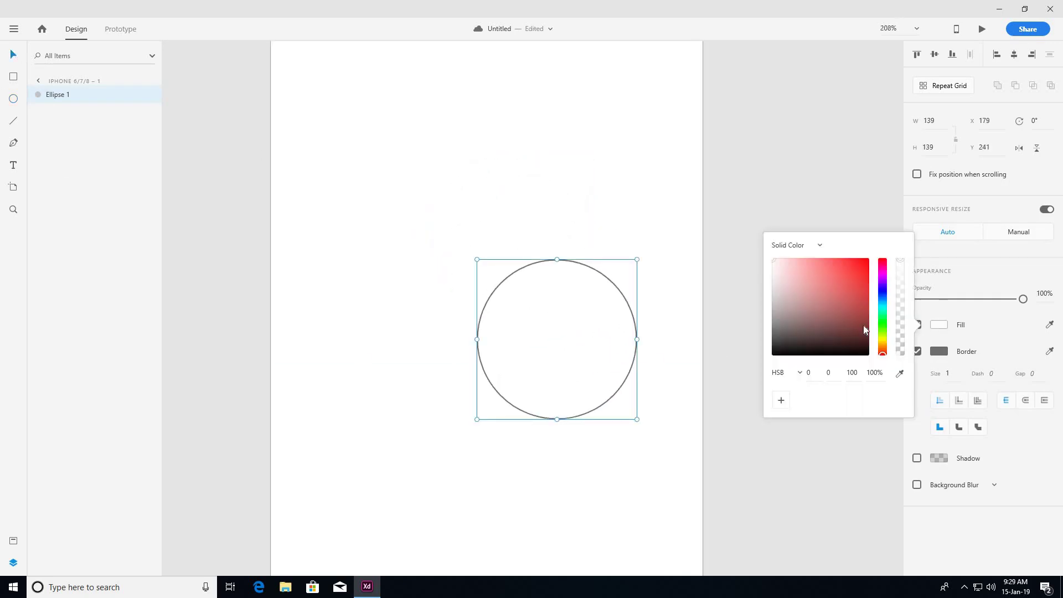
Switch the fill's colour model to Hex and back to HSB.
left_click(788, 375)
left_click(788, 392)
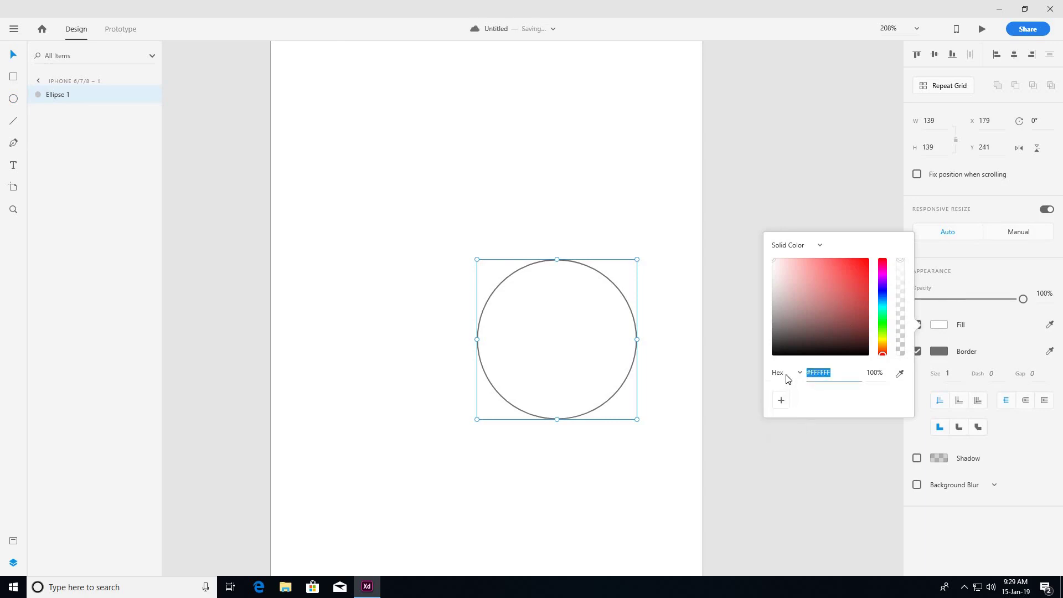
left_click(786, 377)
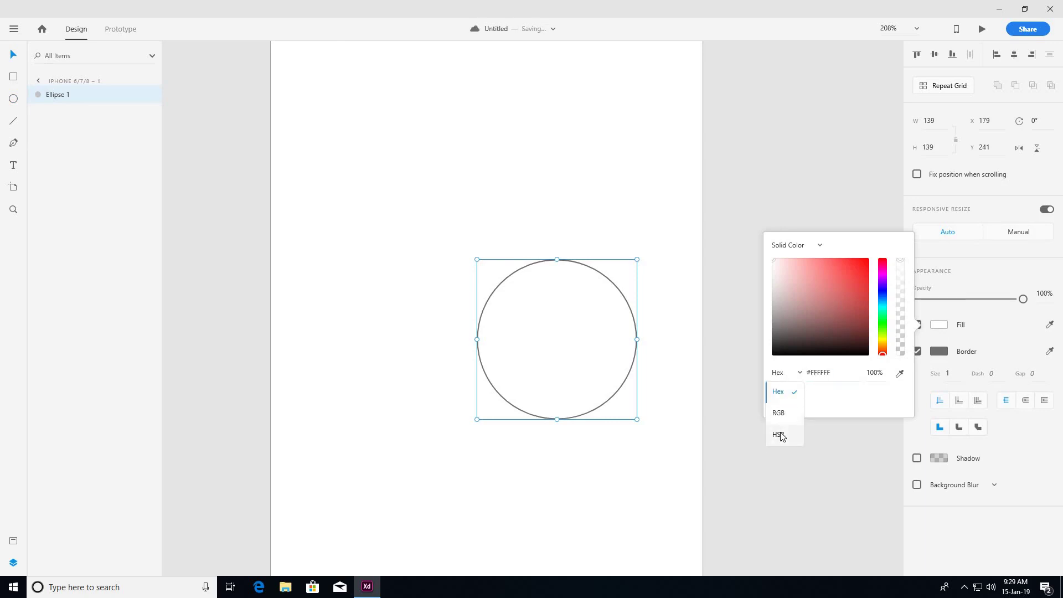
left_click(779, 435)
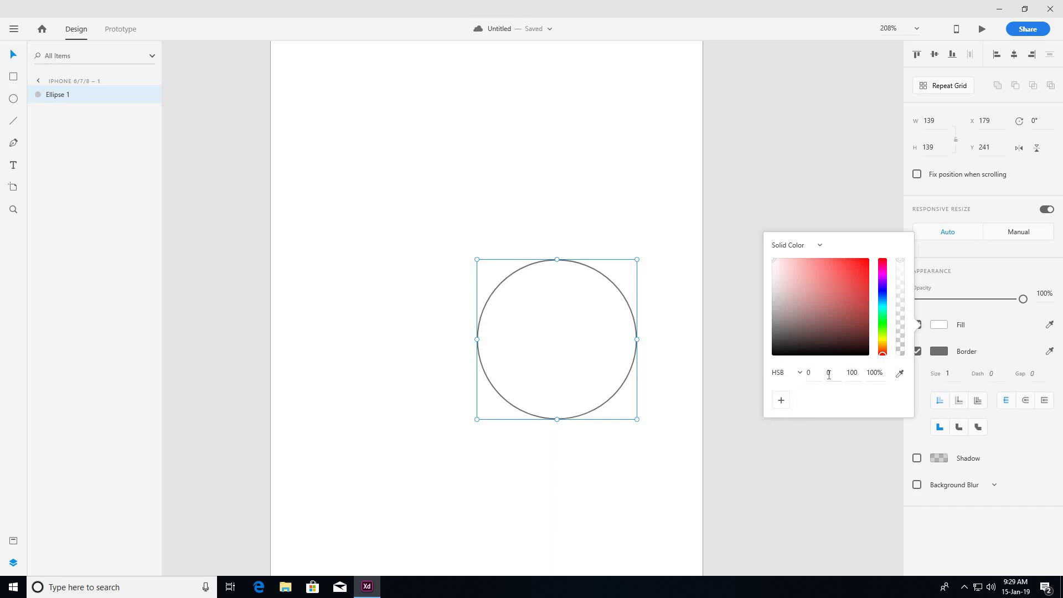
Set the fill's HSB saturation to 100 and move the circle to about X 171, Y 223.
left_click(828, 375)
type("100")
key("Return")
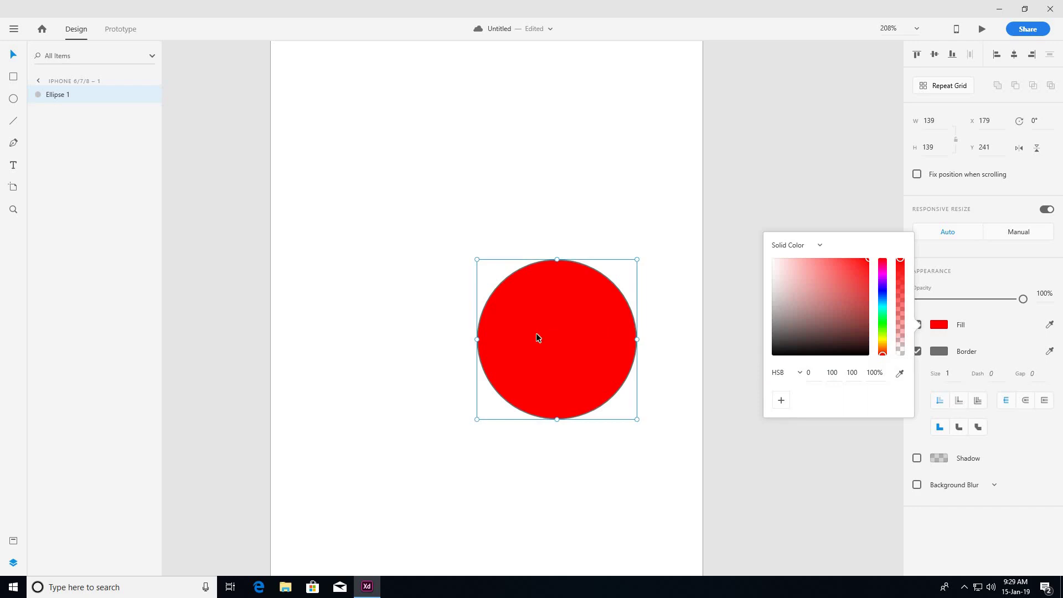
left_click_drag(536, 337, 526, 316)
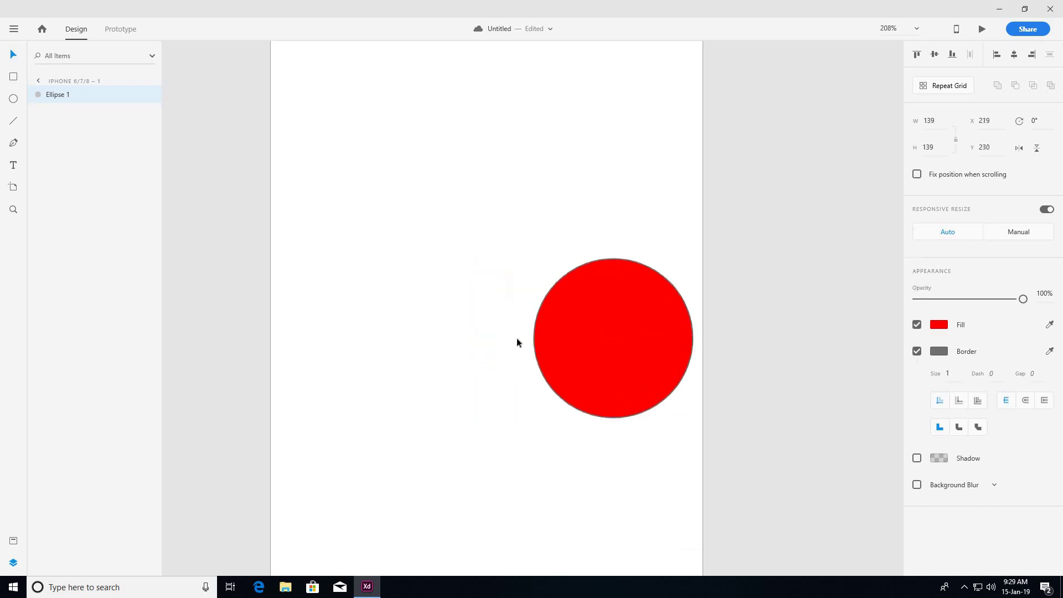
Sweep the circle's fill hue up to 360 and back to 0, and shift the circle to about X 169, Y 229.
left_click(944, 327)
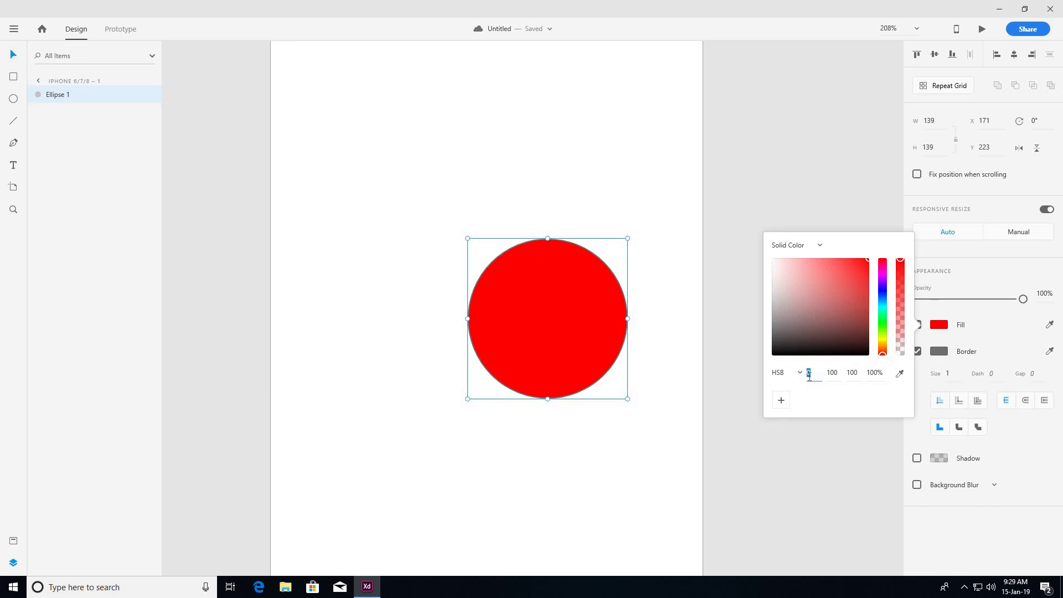
left_click(884, 354)
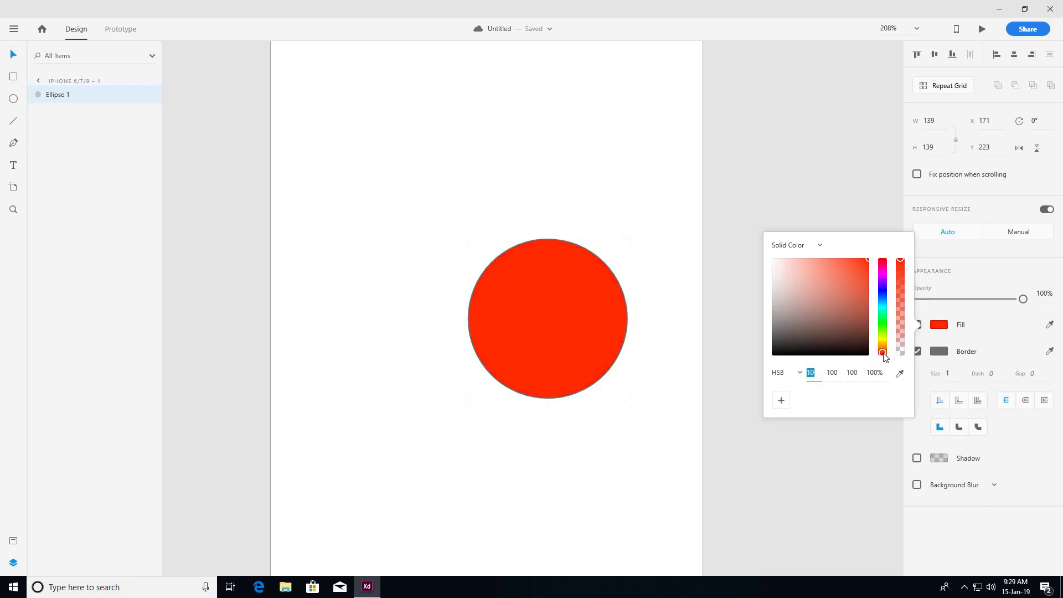
left_click_drag(884, 356, 882, 258)
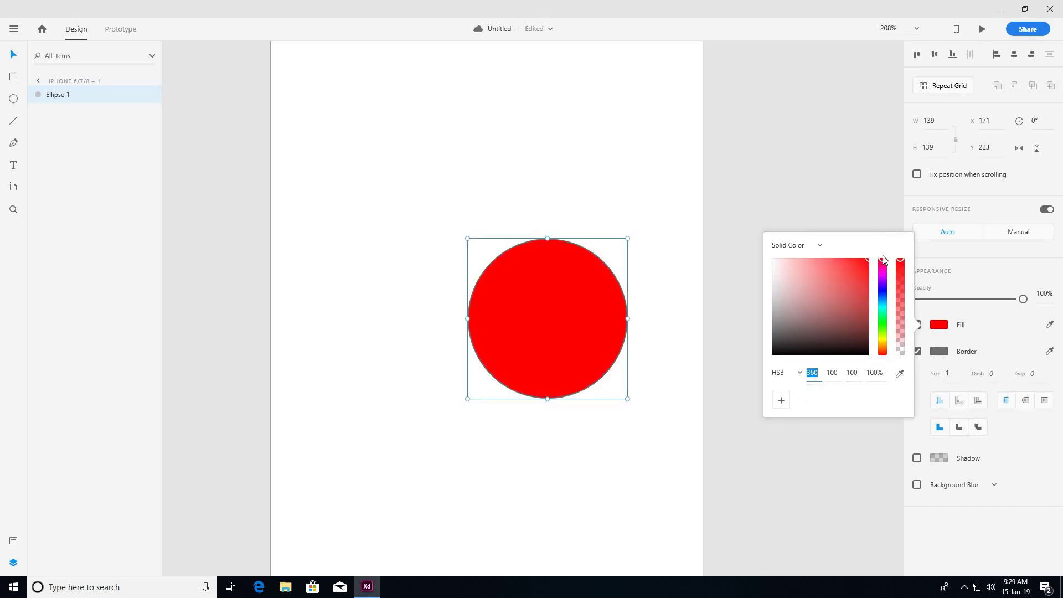
left_click_drag(884, 262, 884, 366)
mouse_move(566, 347)
left_mouse_down()
mouse_move(473, 327)
mouse_move(523, 360)
mouse_move(563, 354)
left_mouse_up()
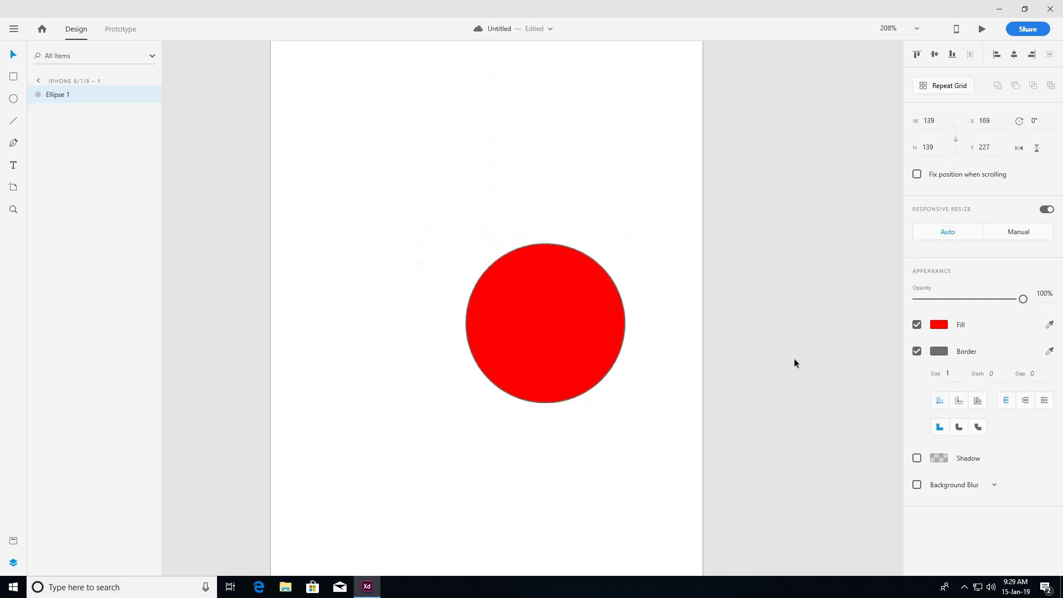
Set the circle's fill hue to 40 in HSB.
left_click(941, 326)
mouse_move(884, 360)
left_mouse_down()
mouse_move(882, 259)
mouse_move(882, 357)
left_mouse_up()
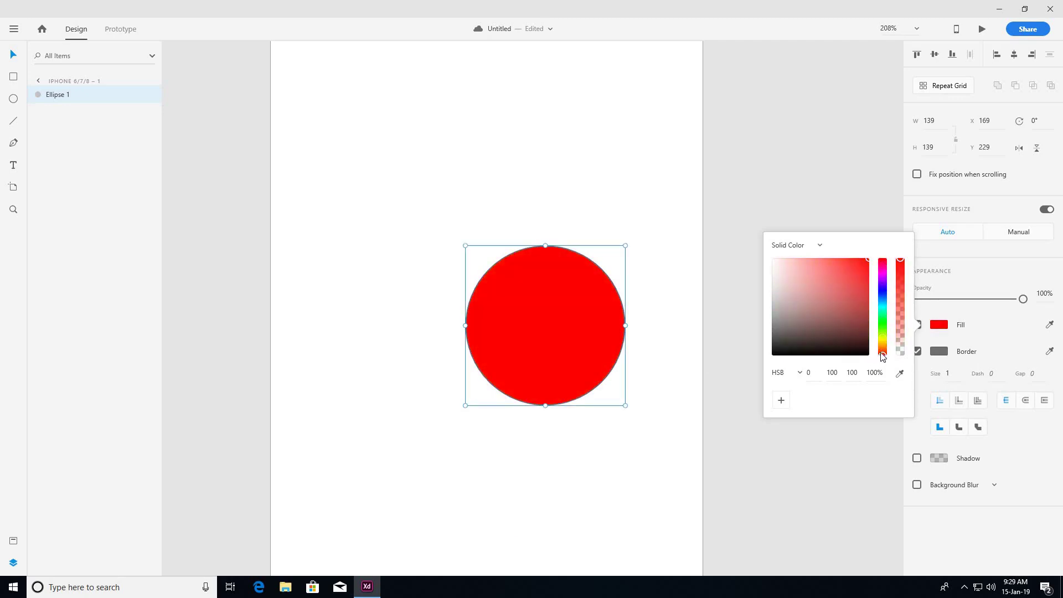
left_click(807, 375)
type("4")
key("Return")
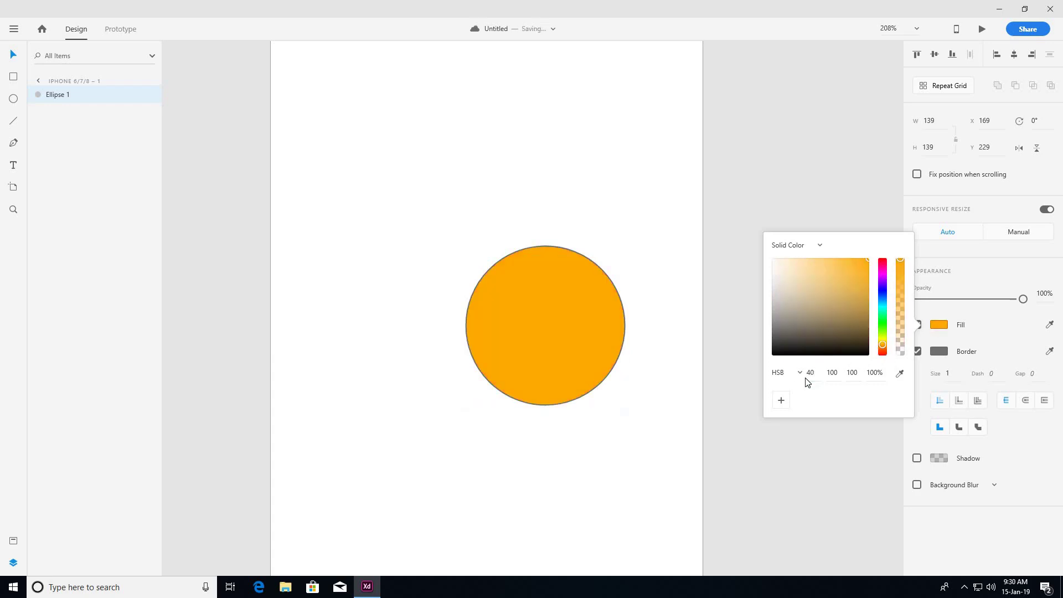
Change the fill's hue to magenta at 298, bring it back to 0, and set it to 360.
left_click(882, 274)
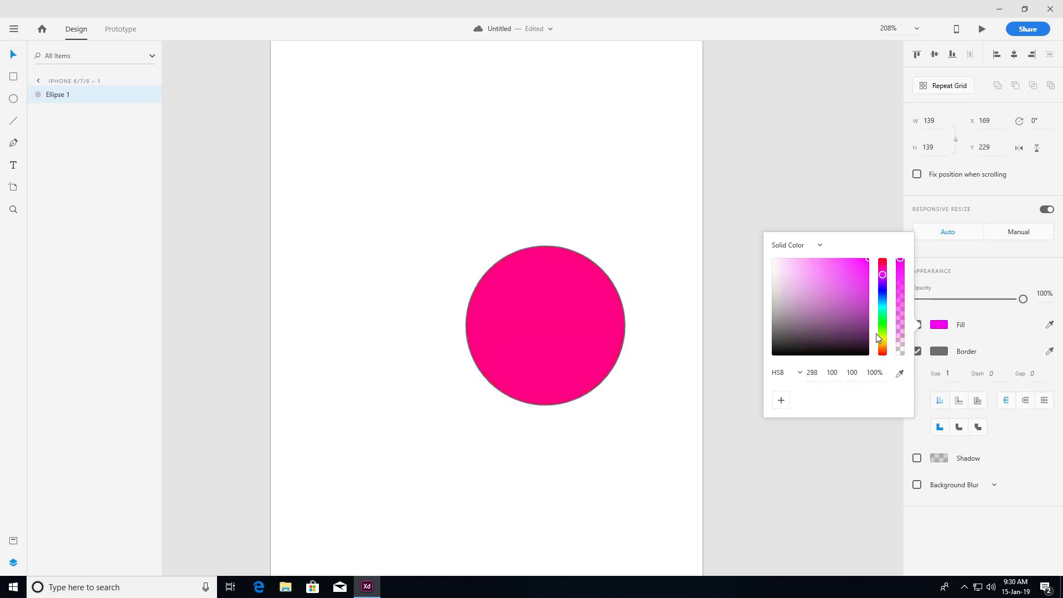
left_click_drag(877, 337, 875, 359)
left_click(795, 379)
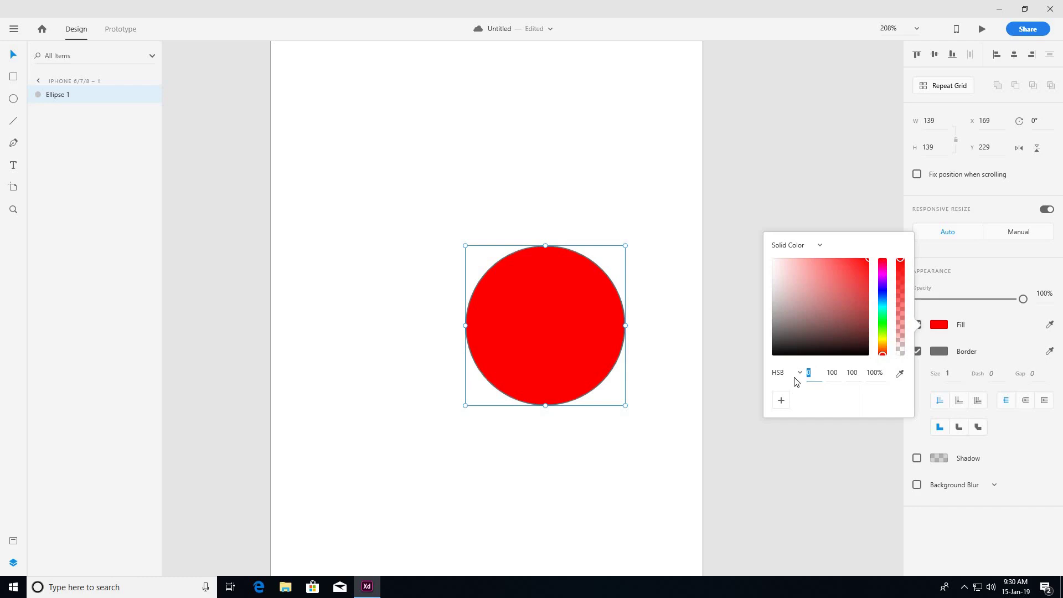
type("360")
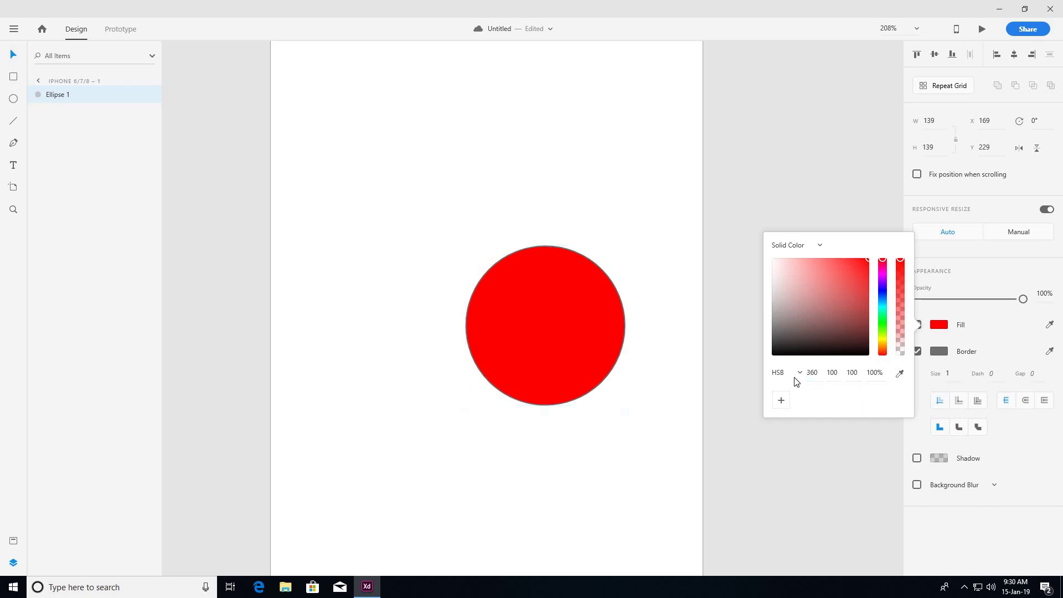
Shift the fill's hue to pink at about 326 and return it to 0.
left_click(882, 266)
left_click_drag(883, 267, 882, 268)
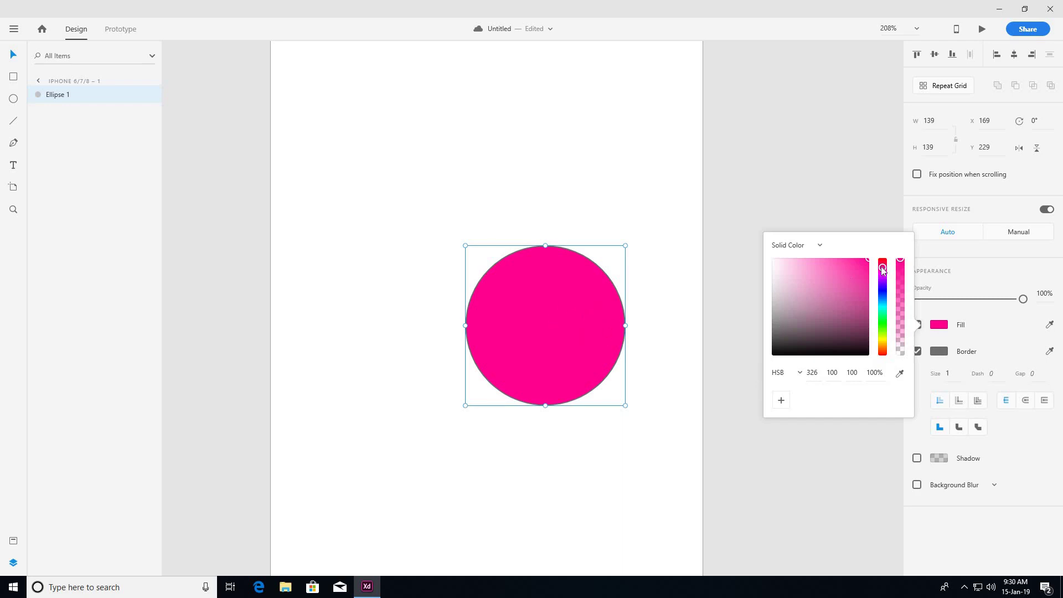
left_click_drag(882, 303, 876, 363)
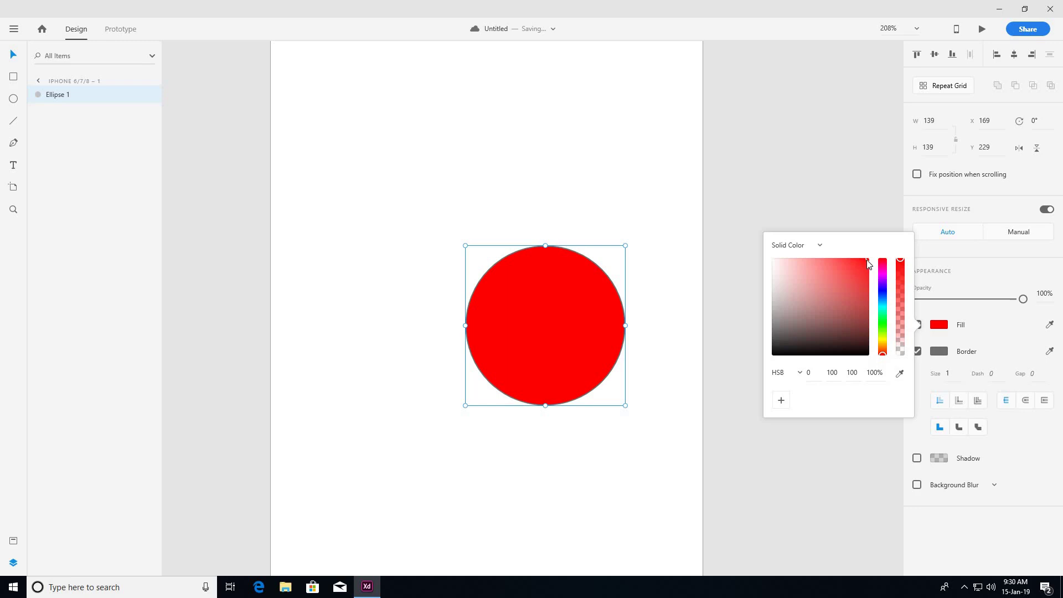
Set the fill's saturation to 50 and return it to 100.
left_click_drag(821, 259, 867, 261)
double_click(829, 373)
type("50")
key("Return")
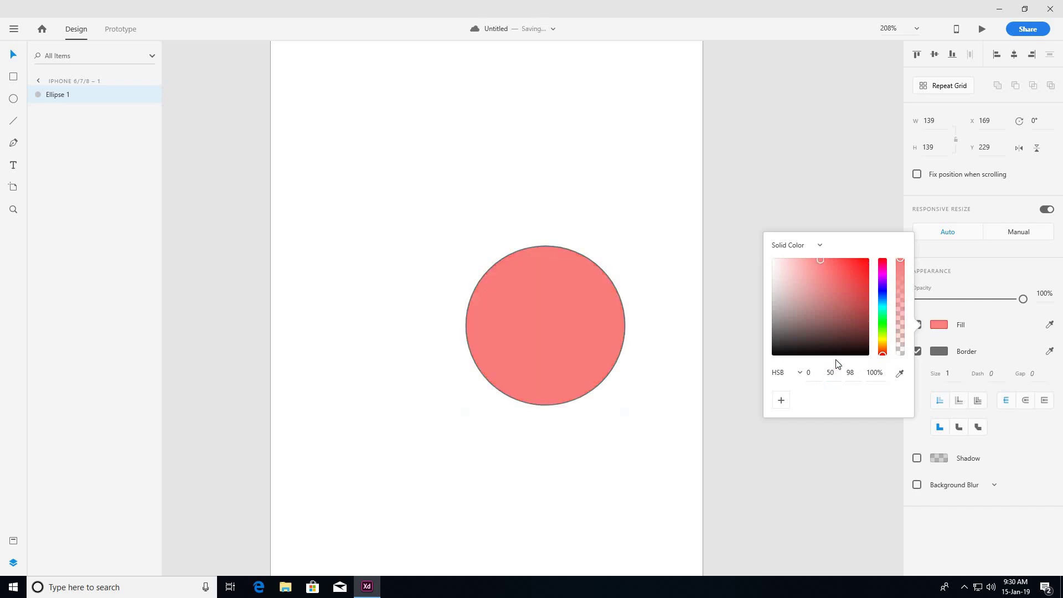
mouse_move(819, 258)
left_mouse_down()
mouse_move(767, 259)
mouse_move(873, 260)
left_mouse_up()
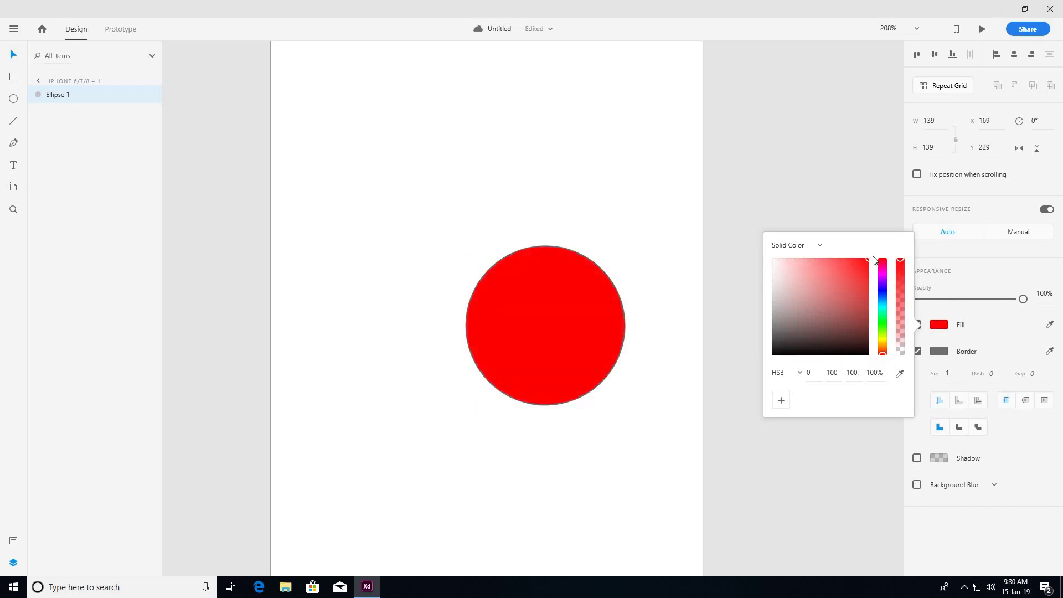
Try adjusting the fill's brightness and alpha, leaving both at 100.
left_click(852, 374)
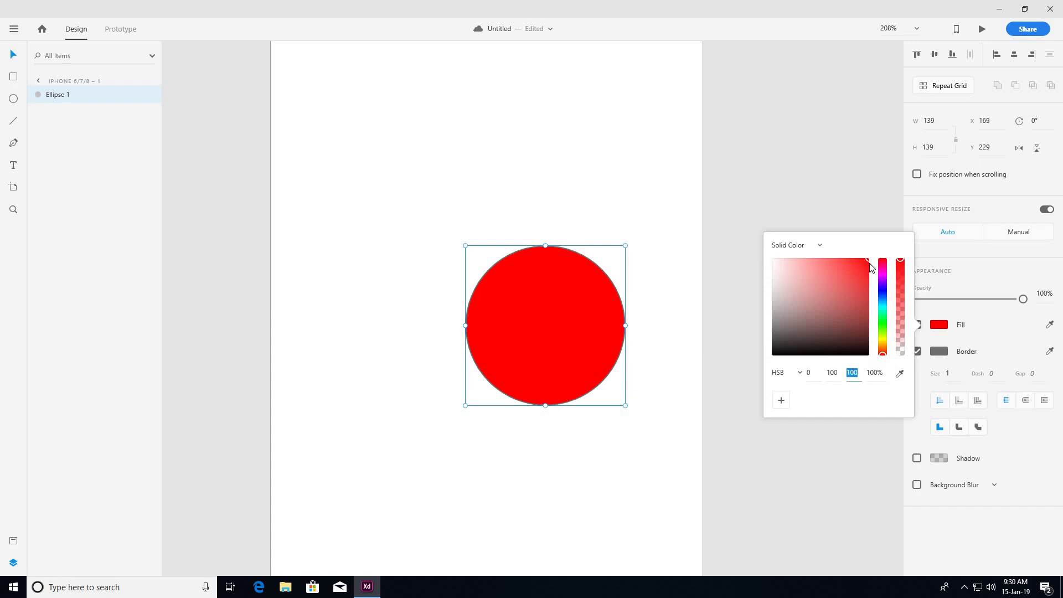
mouse_move(868, 259)
left_mouse_down()
mouse_move(869, 366)
mouse_move(886, 258)
left_mouse_up()
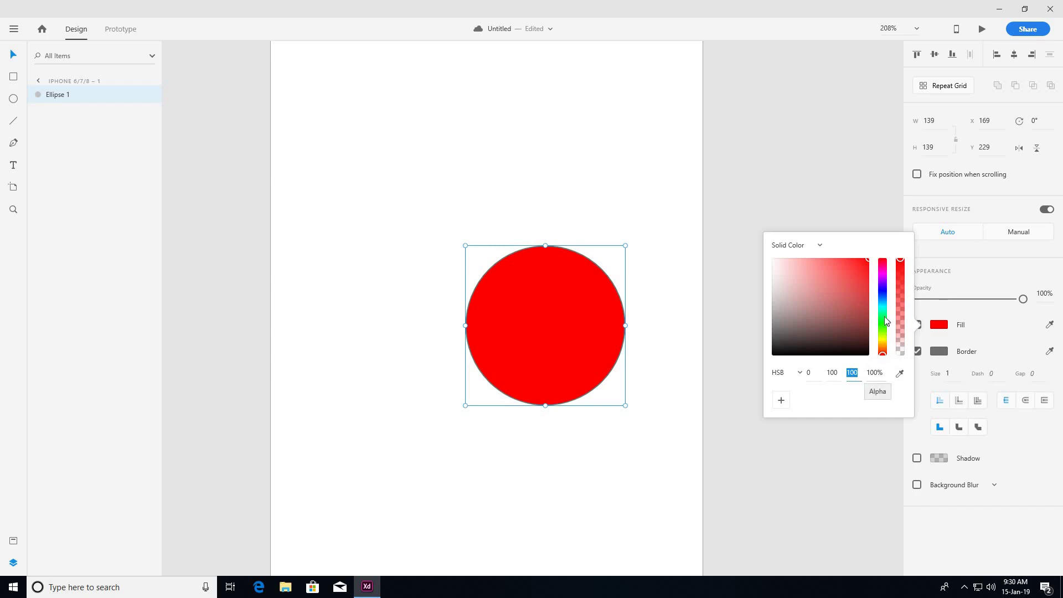
mouse_move(899, 259)
left_mouse_down()
mouse_move(900, 343)
mouse_move(900, 258)
left_mouse_up()
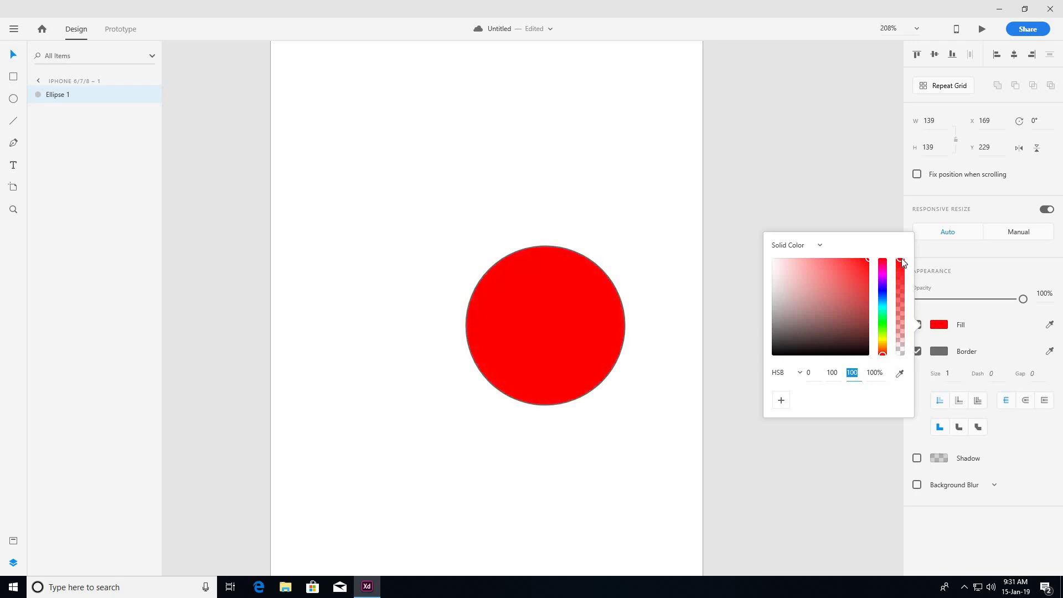
Save the red as a swatch, set the fill's hue to about 192, and save that blue as another swatch.
left_click(781, 401)
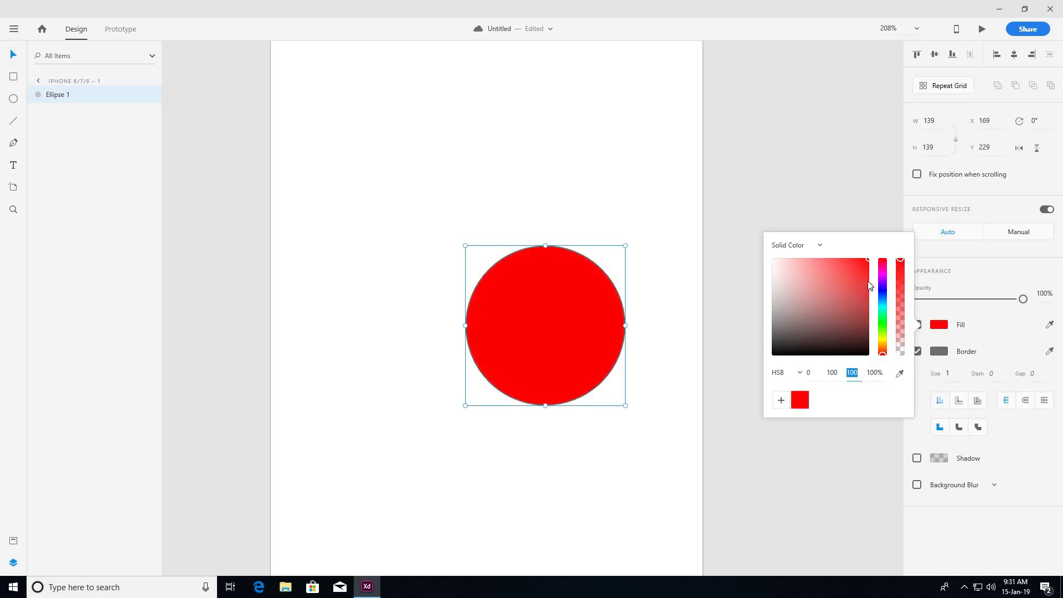
left_click_drag(882, 301, 882, 304)
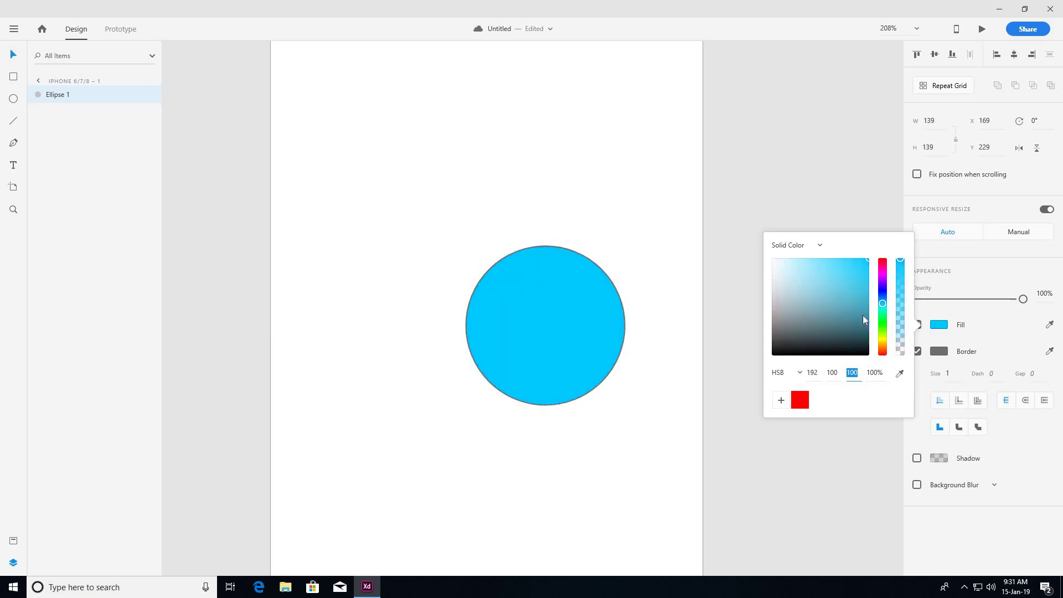
left_click(781, 400)
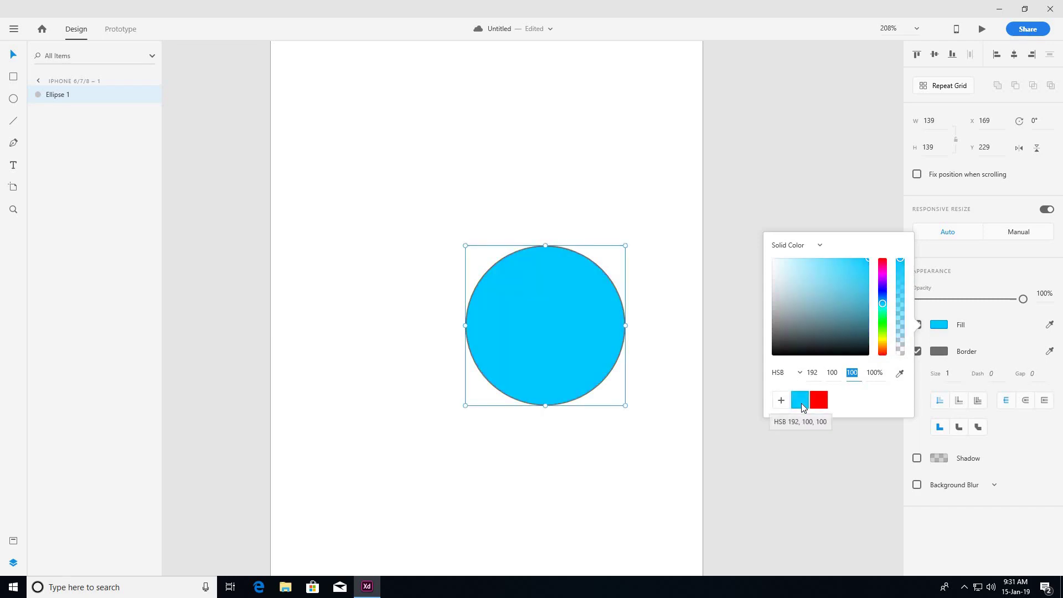
Remove the blue and red swatches from the saved colours.
left_click_drag(802, 403, 822, 515)
left_click_drag(803, 408, 832, 537)
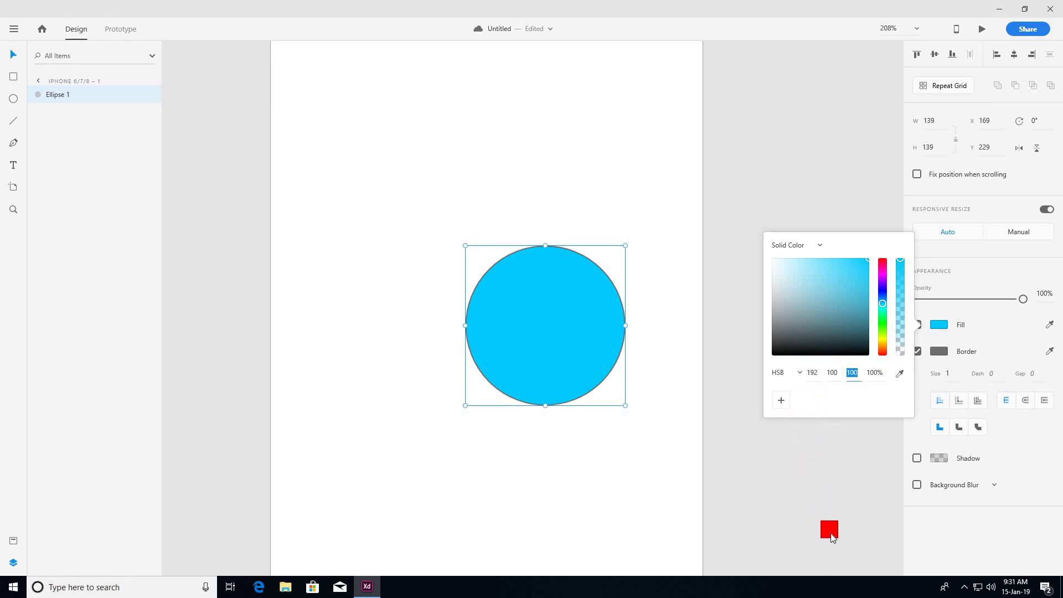
Change the fill to a Linear Gradient with its start stop at about HSB 192, 93, 20 and end stop at about 192, 82, 73.
left_click(816, 248)
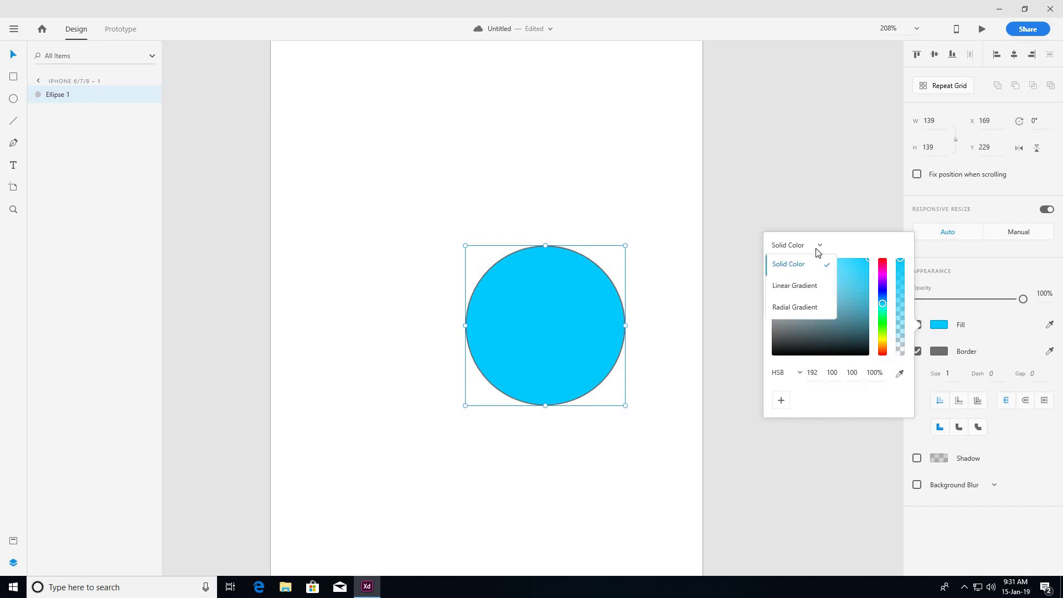
left_click(806, 286)
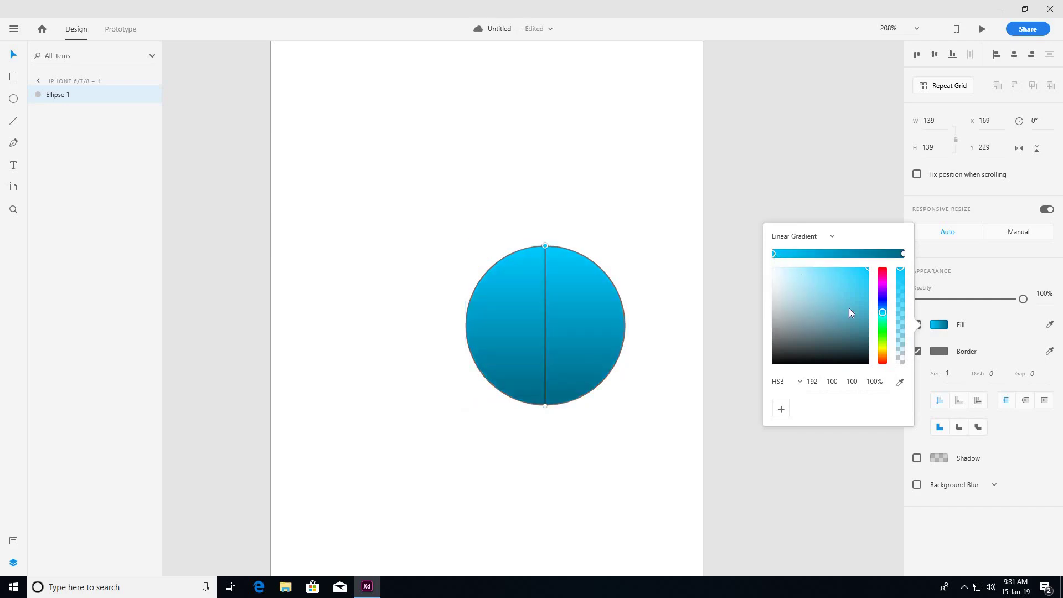
left_click_drag(855, 326, 861, 345)
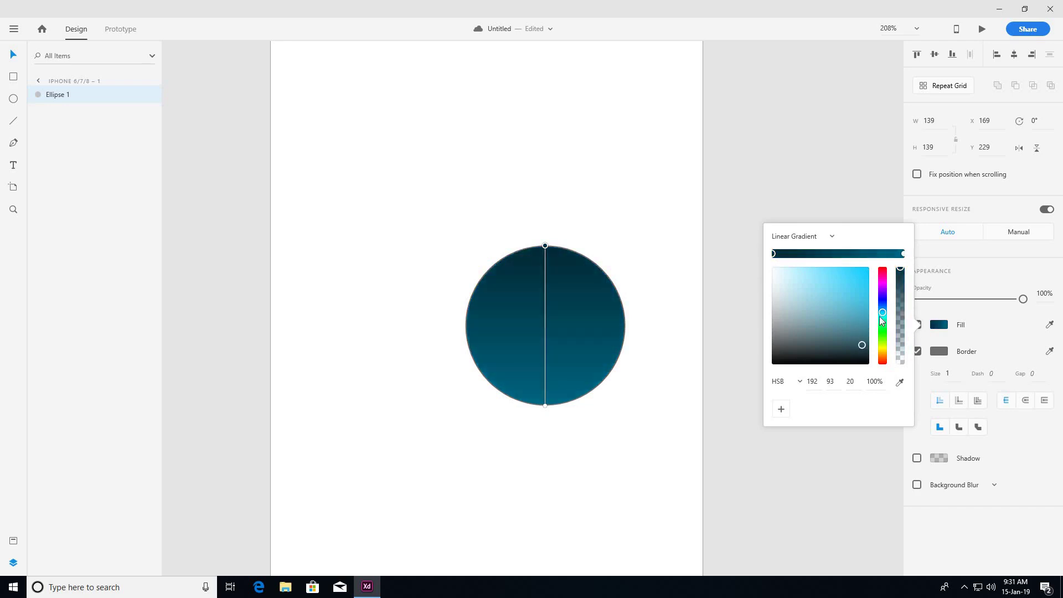
left_click(903, 253)
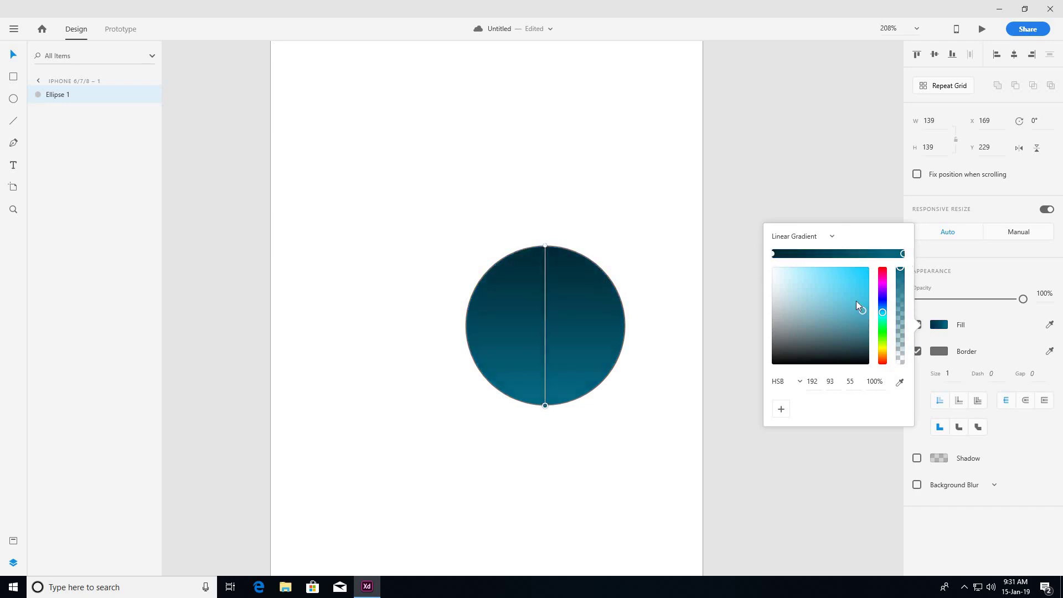
left_click_drag(856, 302, 851, 294)
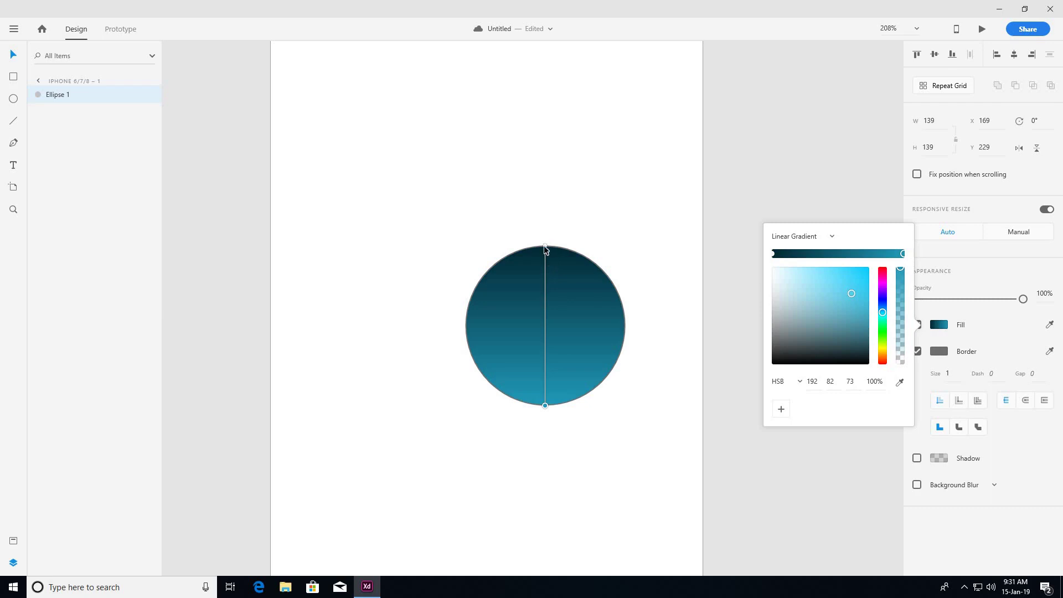
Add a colour stop along the gradient line on the circle, move it downward, and delete it.
left_click_drag(544, 268, 545, 314)
key("Delete")
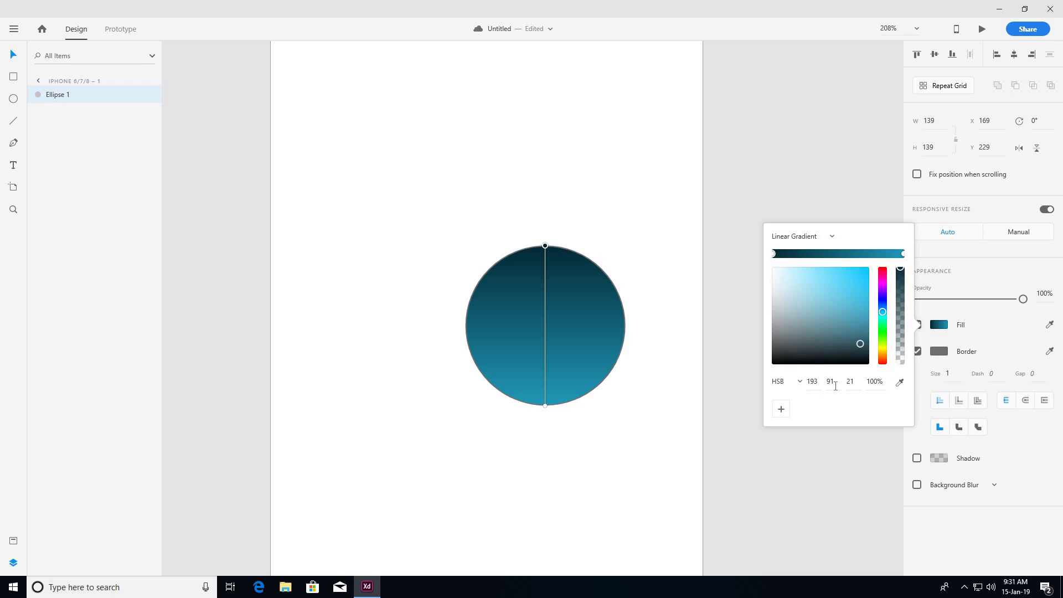
Switch the colour values of the circle's gradient fill from HSB to Hex.
left_click(782, 389)
left_click(788, 403)
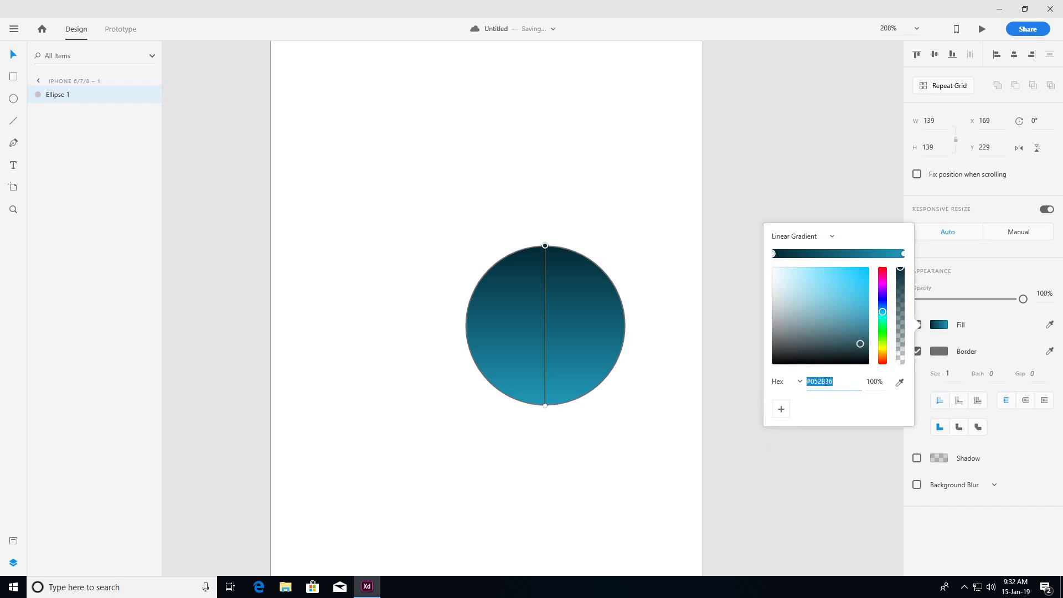
Open the bookmarked "30 Beautiful Color Gradients" page in Chrome, maximise the window, and find the hex codes of the first gradient.
left_click(13, 586)
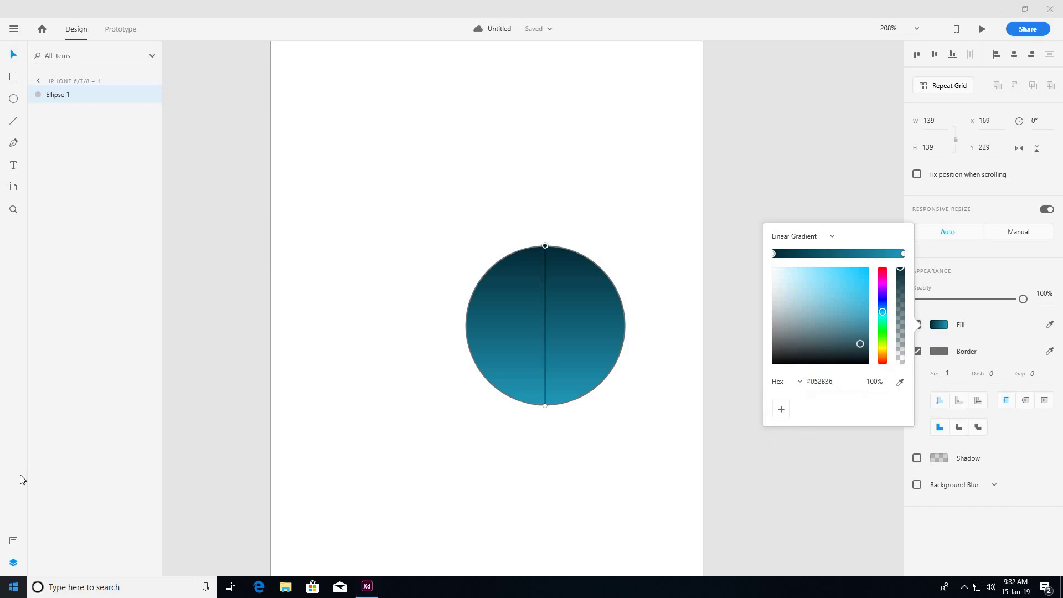
left_click(66, 387)
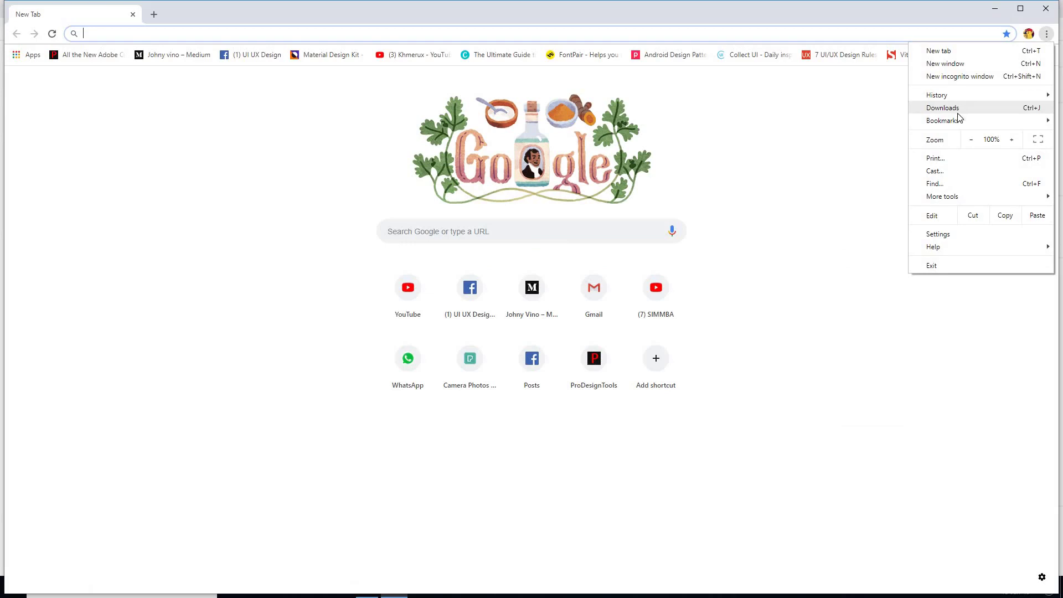
mouse_move(958, 125)
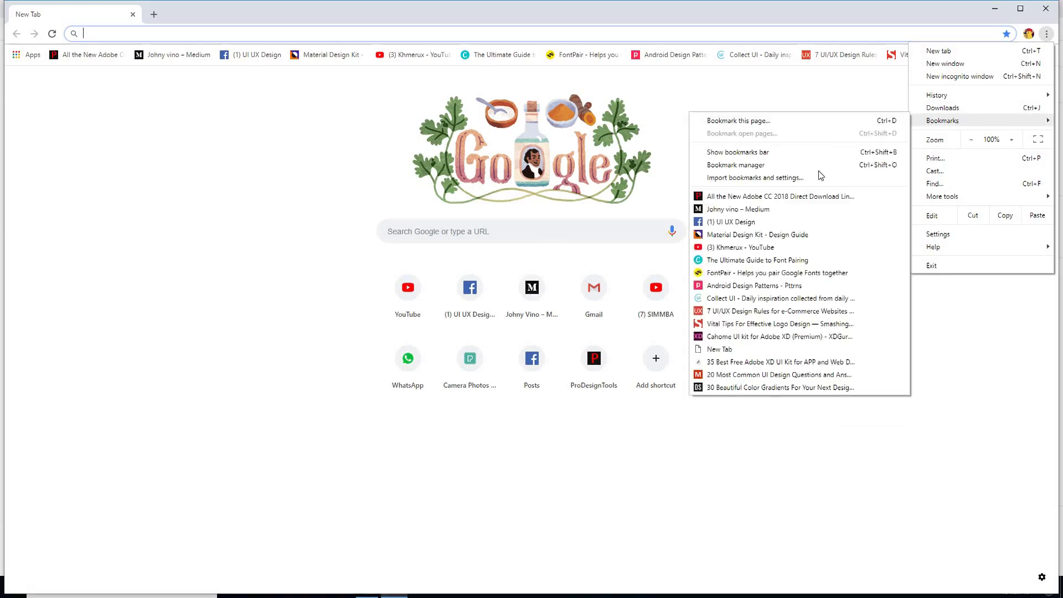
left_click(760, 394)
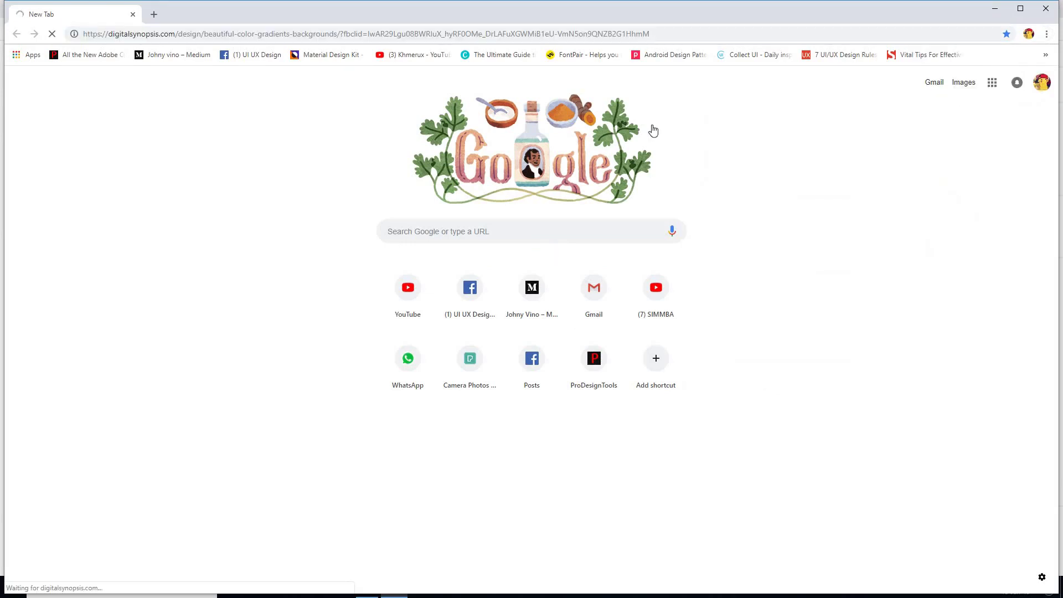
double_click(848, 9)
scroll(573, 288, "down", 6)
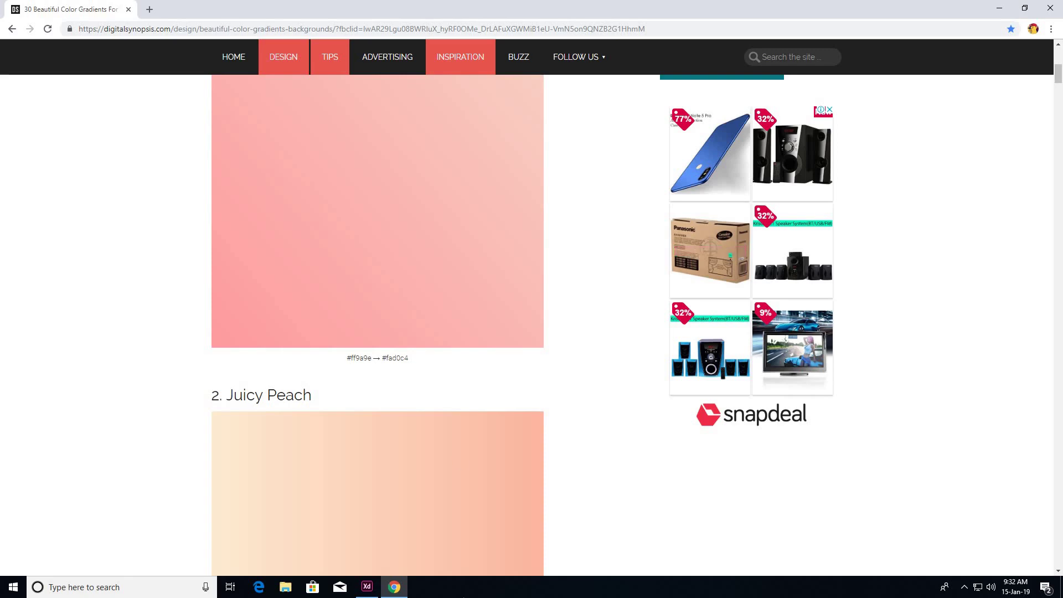
Return to Adobe XD and reset the circle's gradient by switching its fill to Solid Color and back to Linear Gradient.
left_click(366, 587)
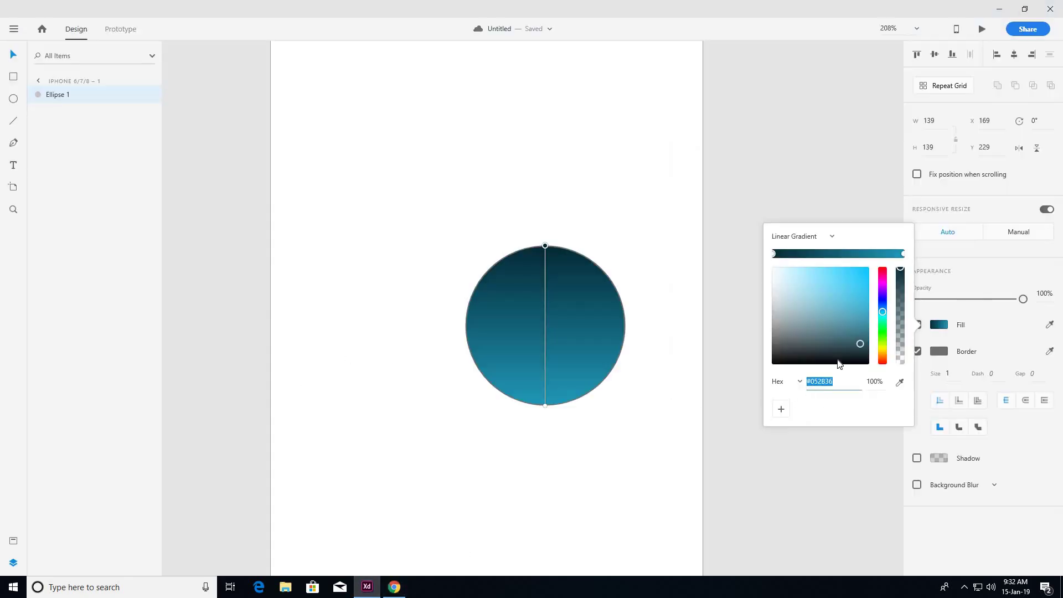
left_click(794, 237)
left_click(801, 257)
left_click(797, 237)
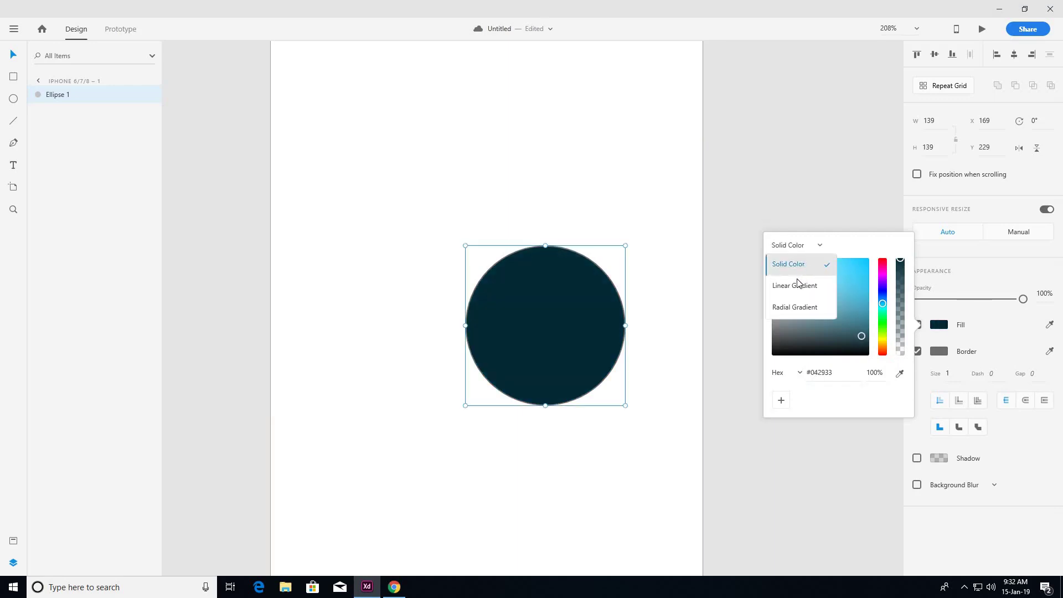
left_click(797, 276)
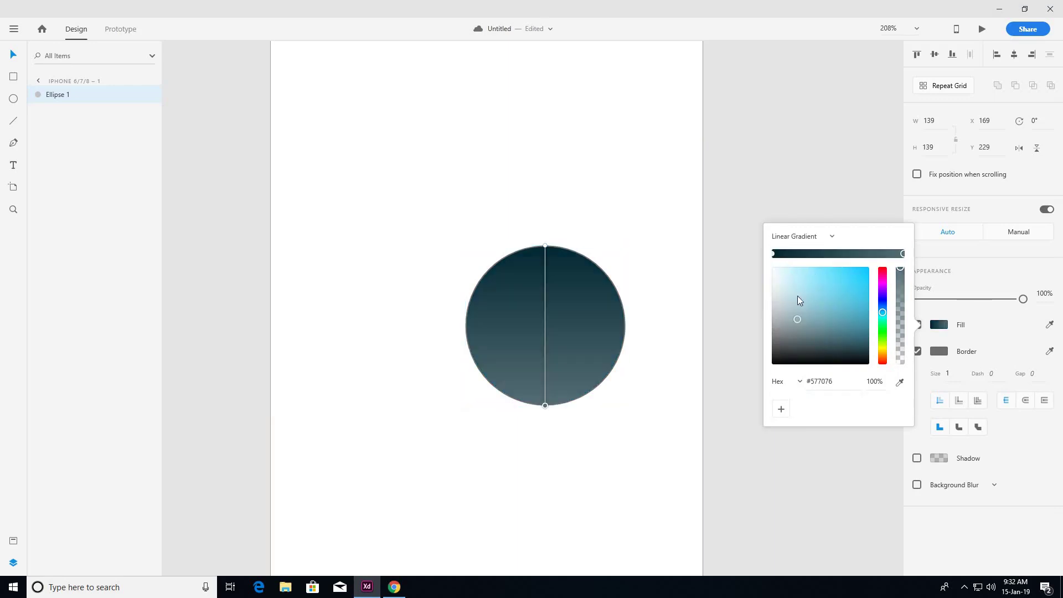
Set the start stop of the circle's linear gradient to hex FF9A9E.
left_click(773, 254)
left_click(783, 383)
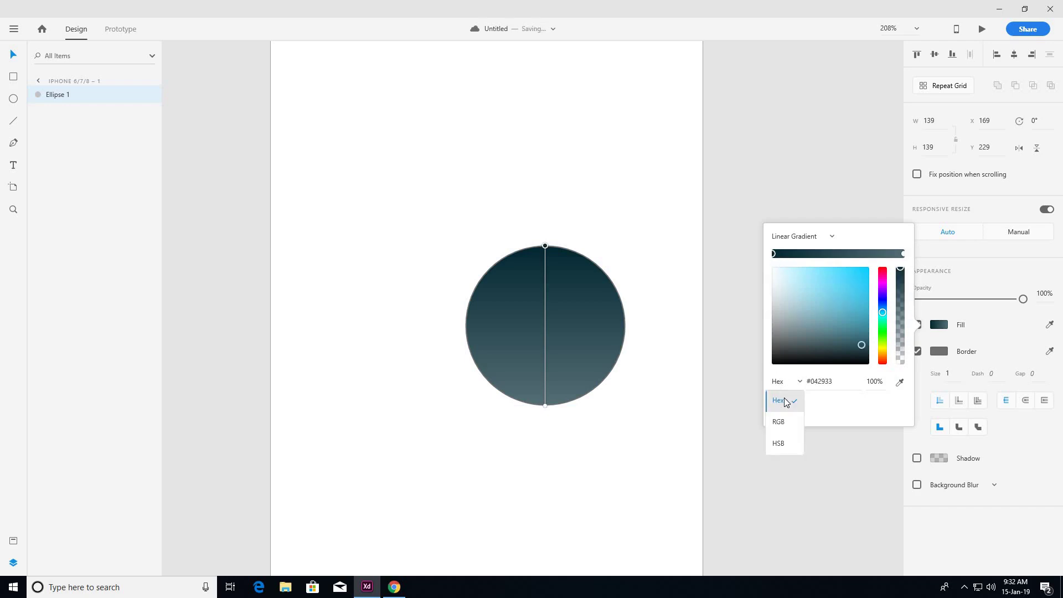
left_click(785, 403)
left_click(809, 386)
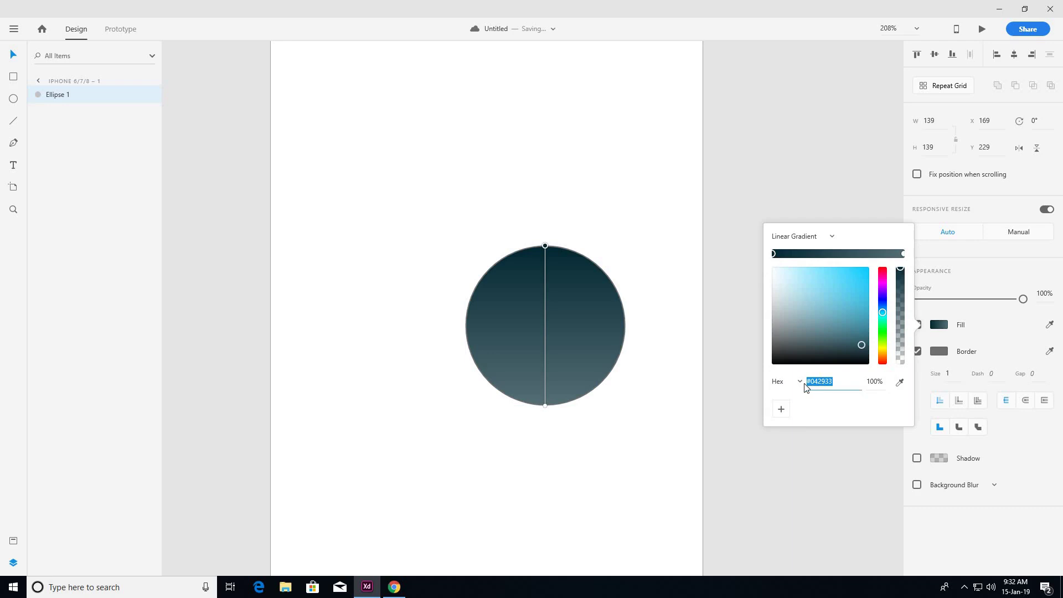
left_click_drag(809, 382, 833, 383)
key("BackSpace")
type("ff")
type("9a9e")
key("Return")
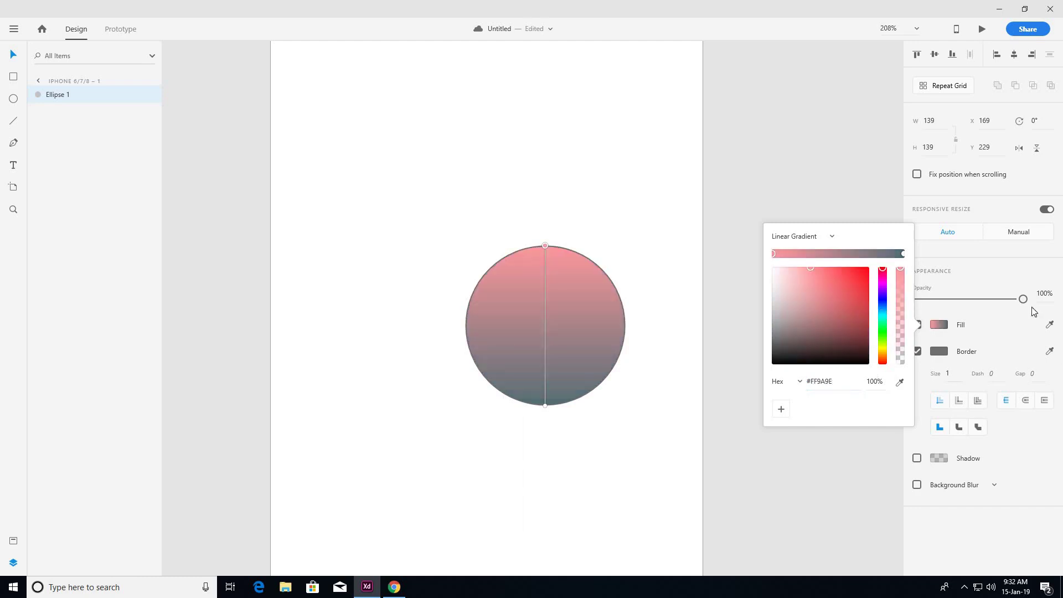
Set the end stop of the circle's linear gradient to hex FAD0C4.
left_click(903, 256)
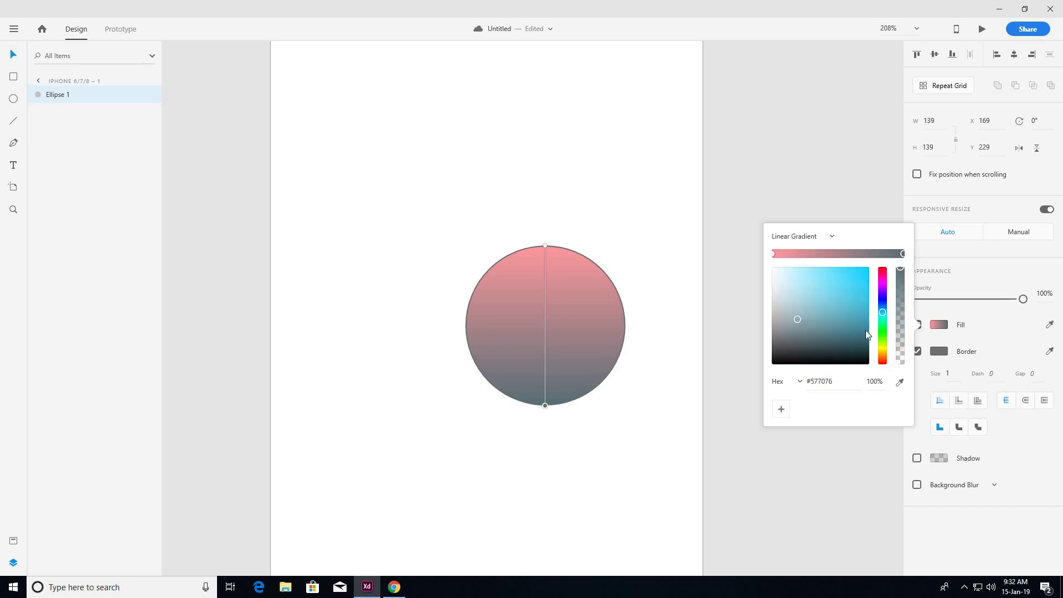
left_click(811, 384)
double_click(812, 384)
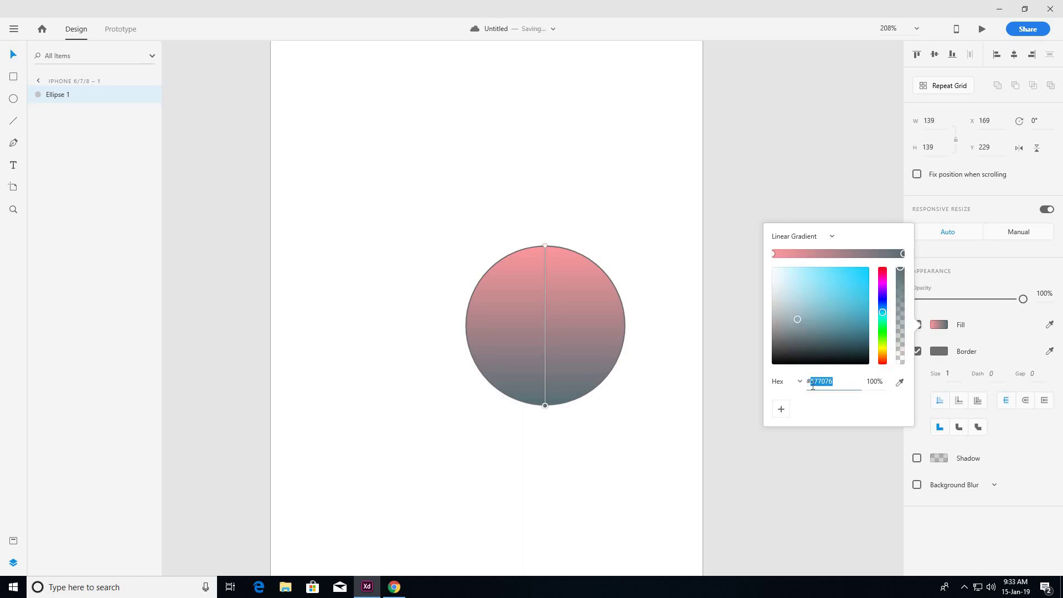
key("BackSpace")
type("fad0c4")
key("Return")
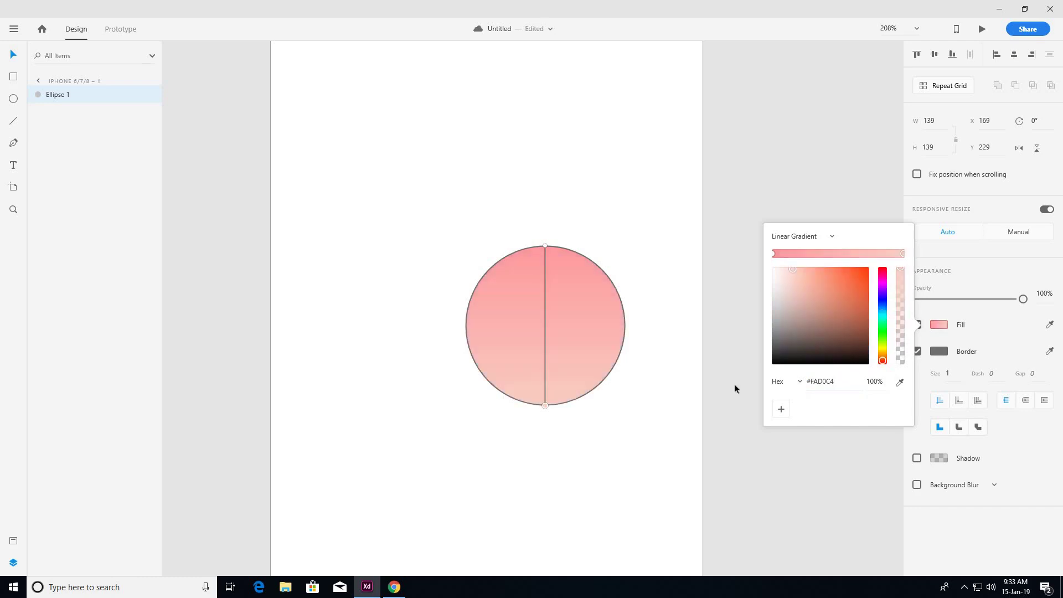
Remove the circle's border and place a copy of the circle up and to its left, at about X 49, Y 137.
left_click(416, 400)
left_click(547, 339)
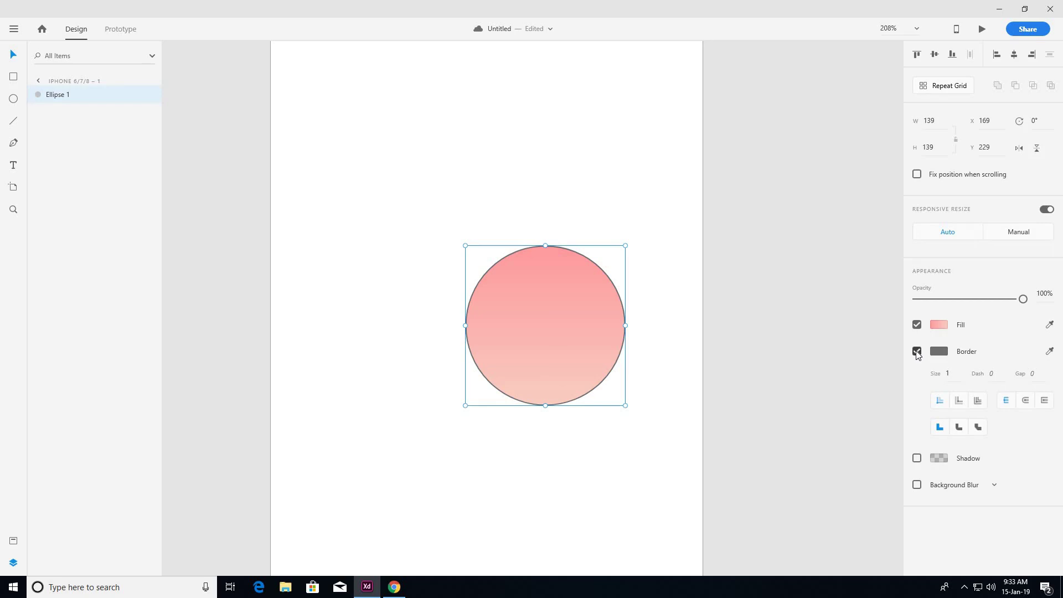
left_click(917, 351)
left_click_drag(565, 332, 413, 208)
key("ctrl+0")
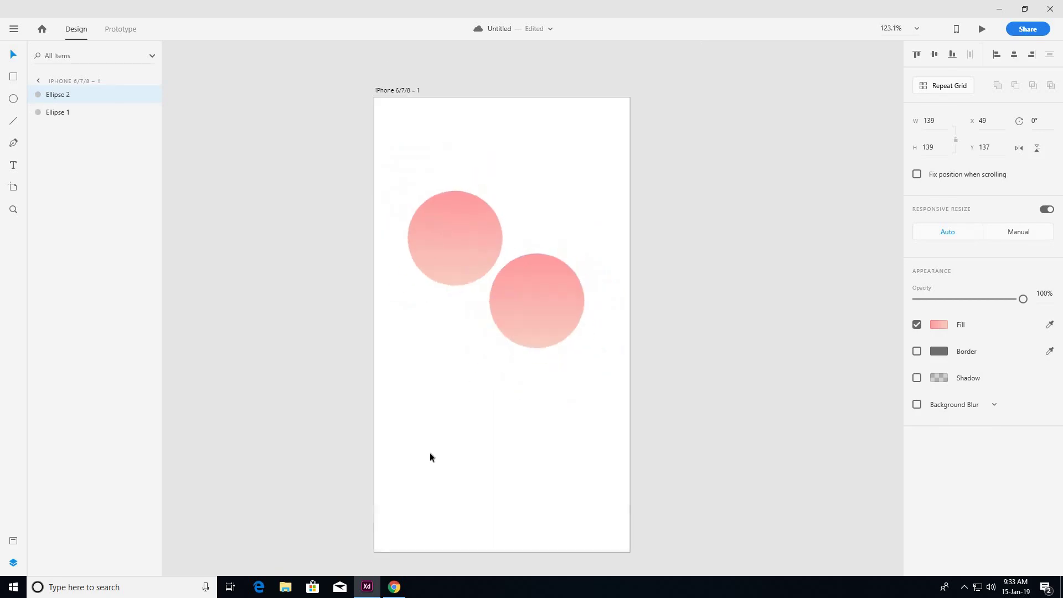
Browse further gradient samples and their hex codes on the Digital Synopsis page in Chrome, then minimise the browser.
left_click(396, 588)
scroll(306, 375, "down", 6)
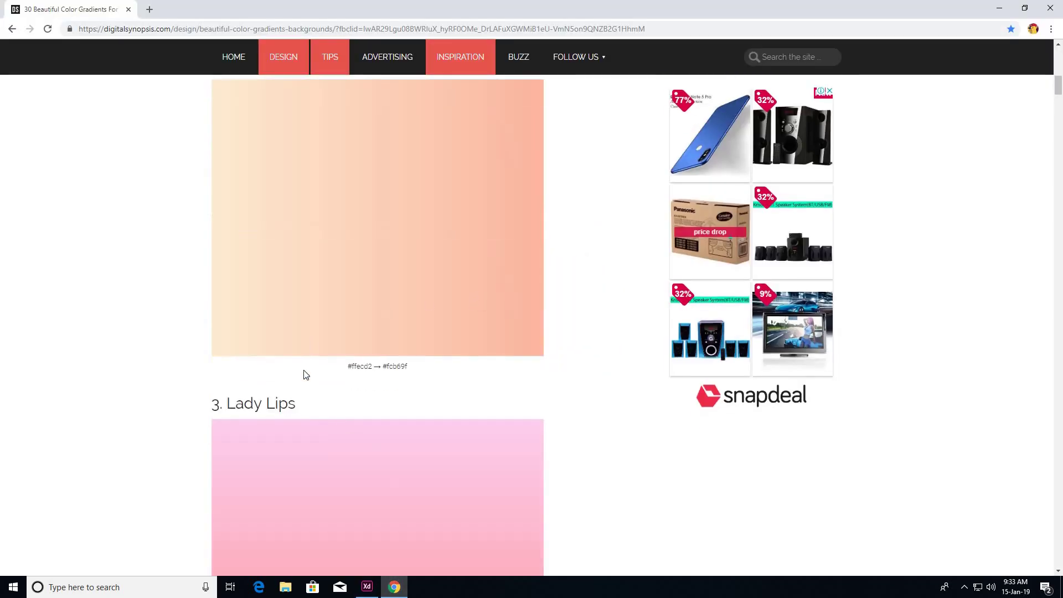
scroll(305, 374, "down", 13)
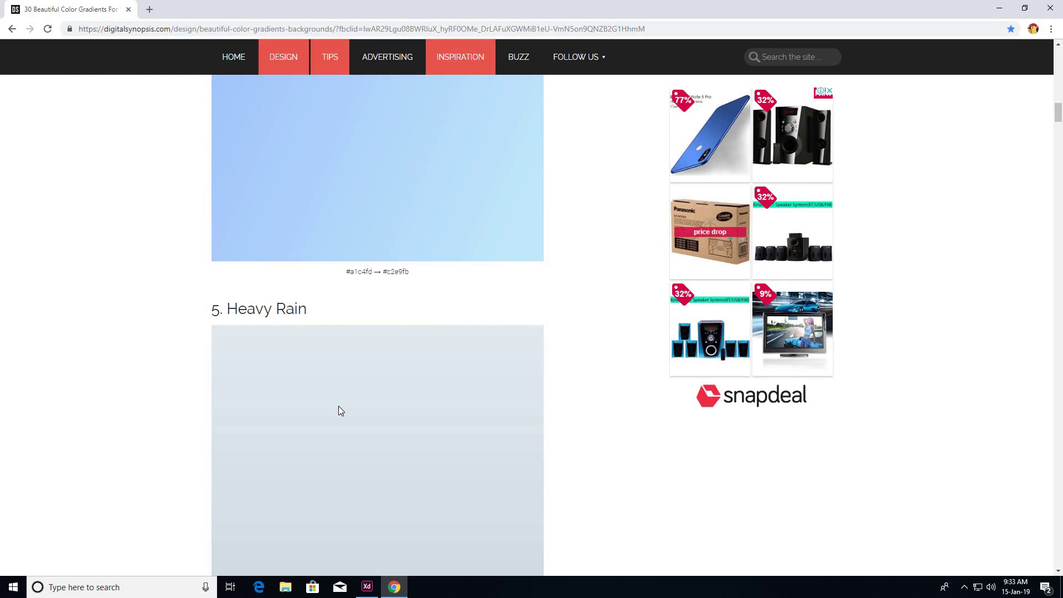
left_click(999, 7)
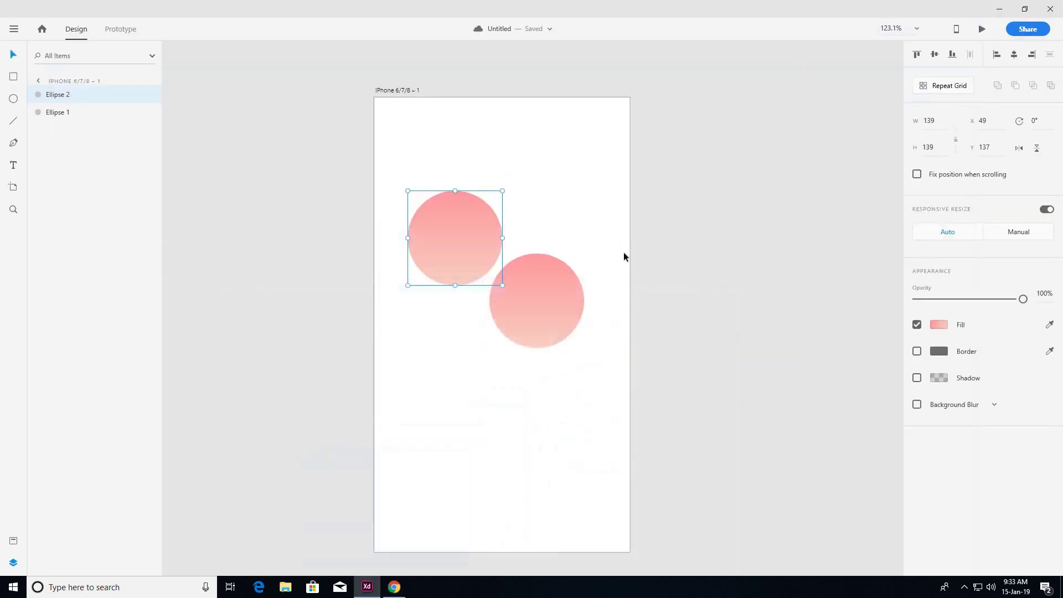
Give the original circle a Radial Gradient with a small off-centre core and place it below the copied circle.
left_click(547, 304)
left_click(940, 325)
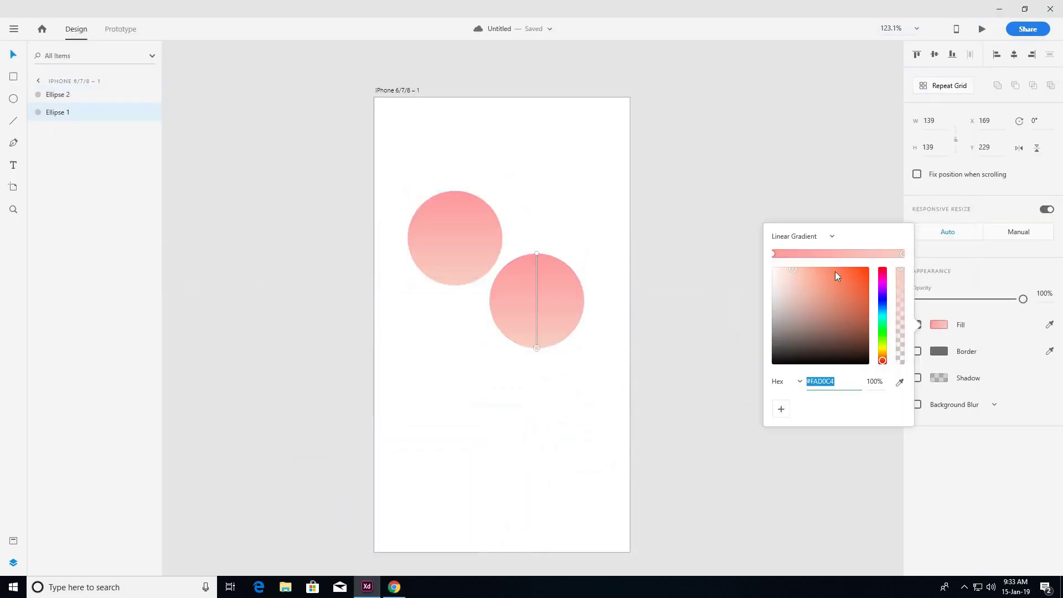
left_click(833, 239)
left_click(794, 298)
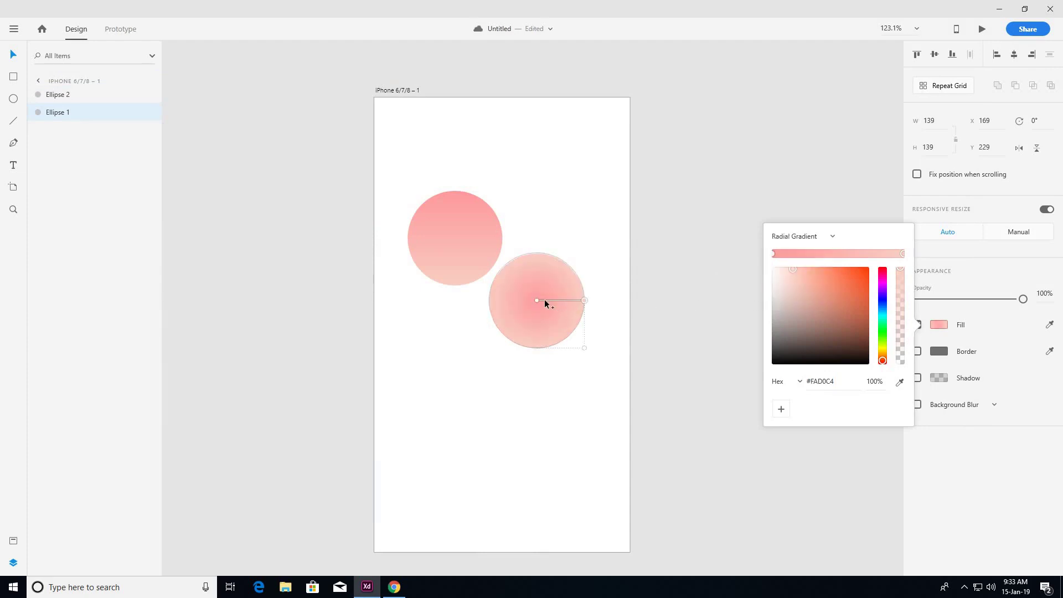
left_click_drag(536, 301, 447, 362)
left_click(579, 327)
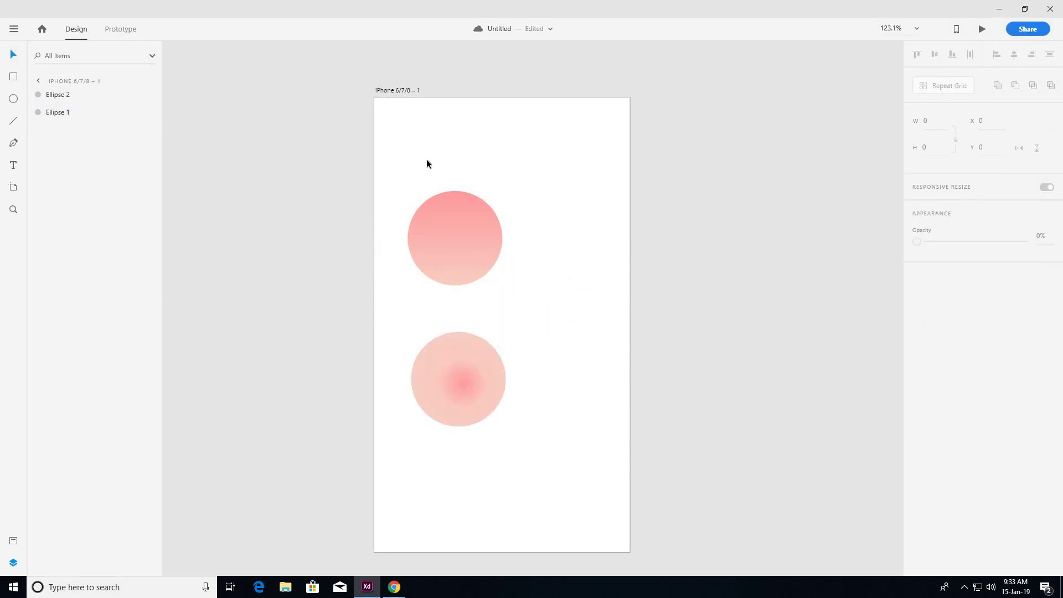
Delete the radial-gradient circle and move the linear-gradient circle to about X 137, Y 254.
left_click_drag(457, 227, 508, 237)
left_click(476, 354)
left_click_drag(471, 354, 476, 373)
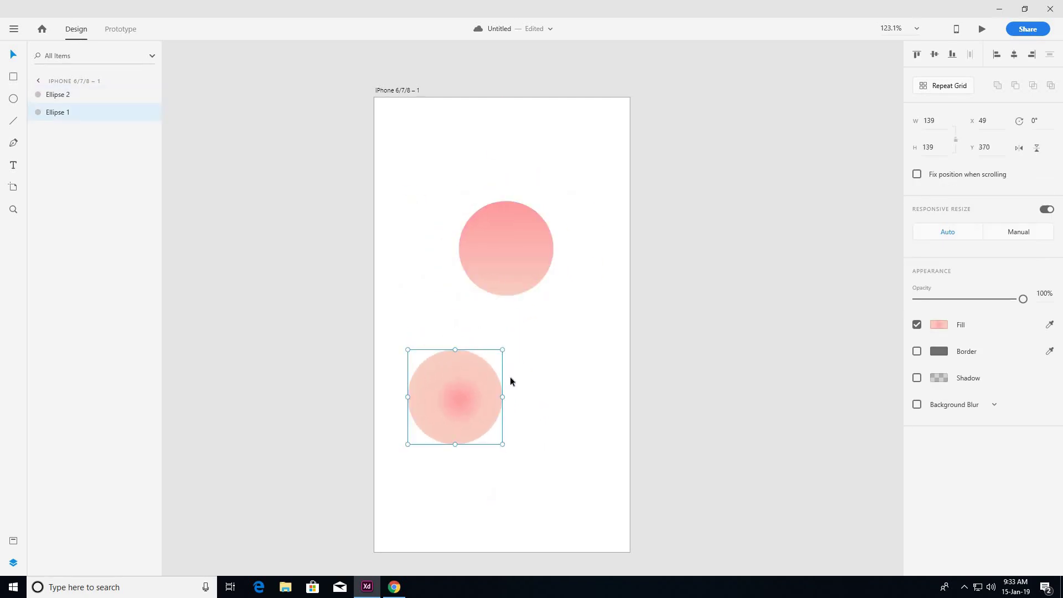
key("Delete")
left_click_drag(489, 241, 498, 316)
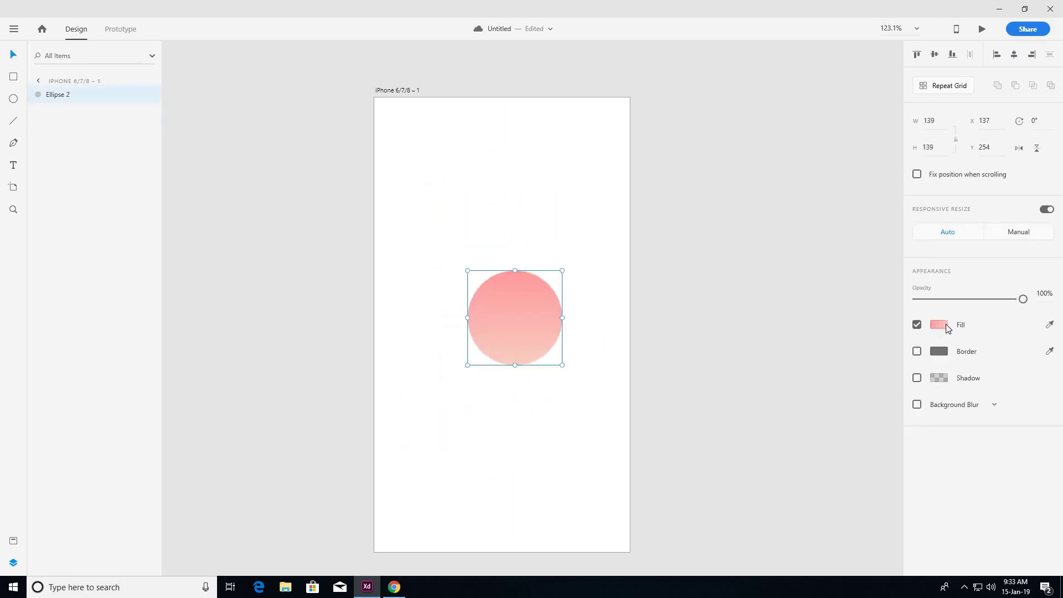
Save the remaining circle's linear gradient fill as a swatch.
left_click(940, 325)
left_click(780, 409)
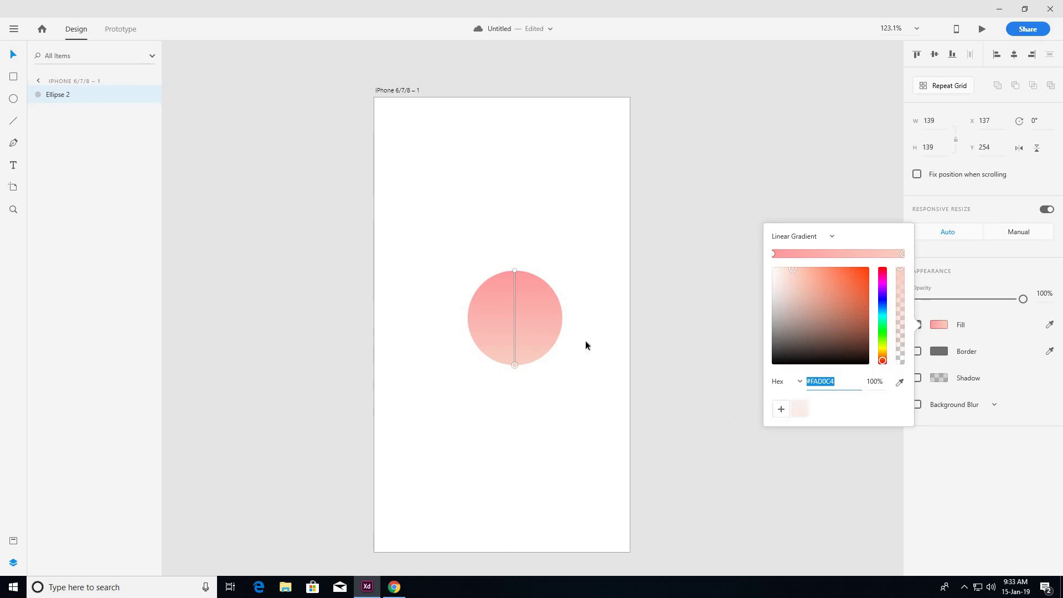